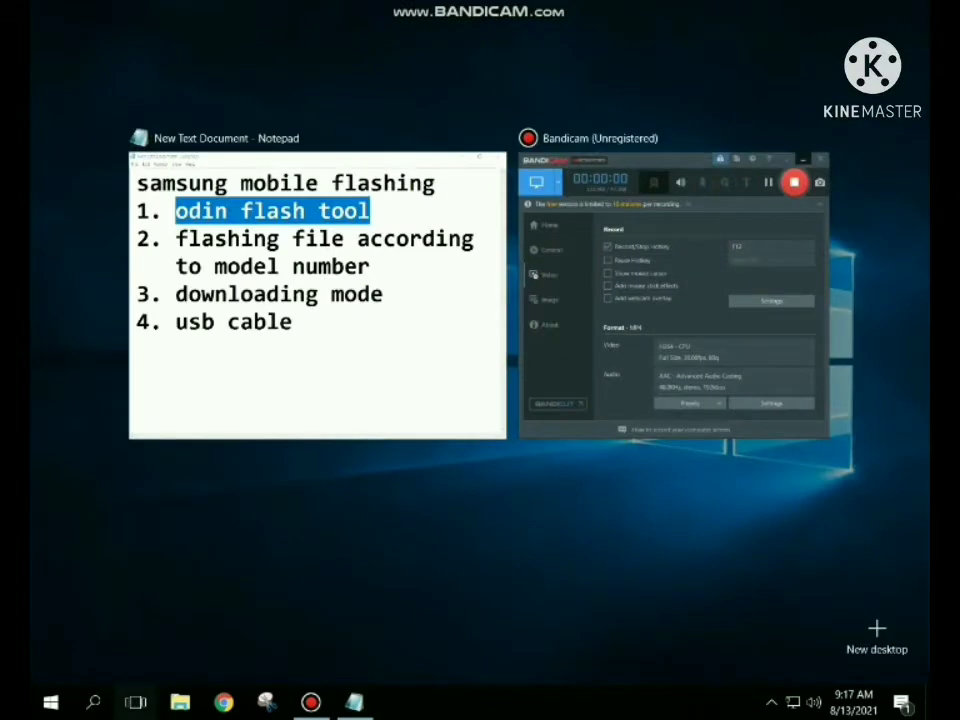
Put the Notepad checklist away and launch Odin3 v3.14.1 from its desktop folder, accepting the startup notice.
left_click(317, 310)
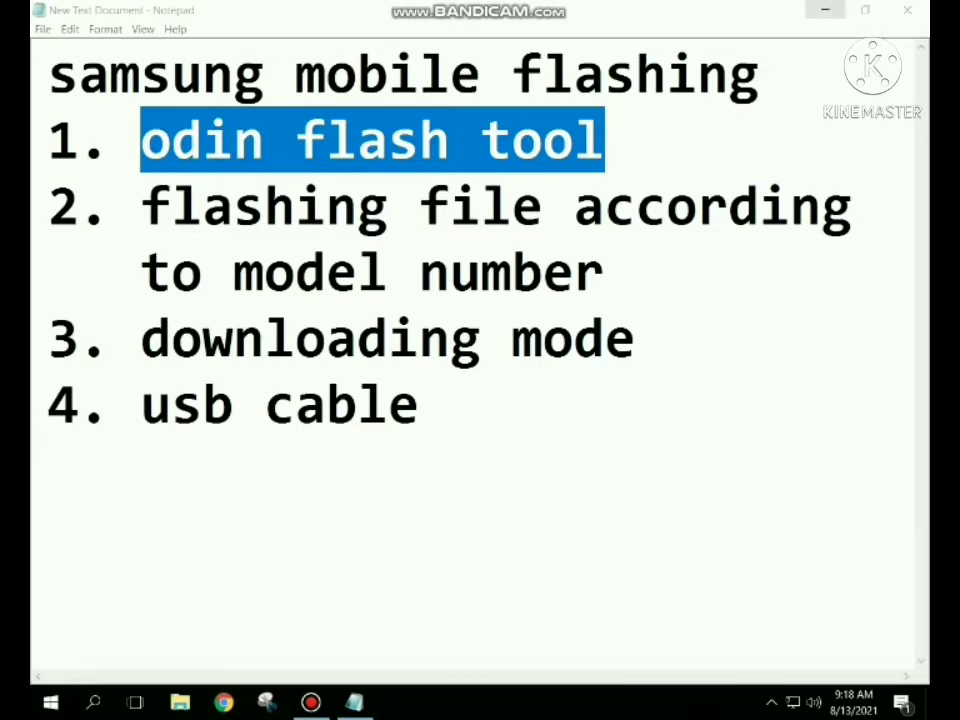
left_click(825, 10)
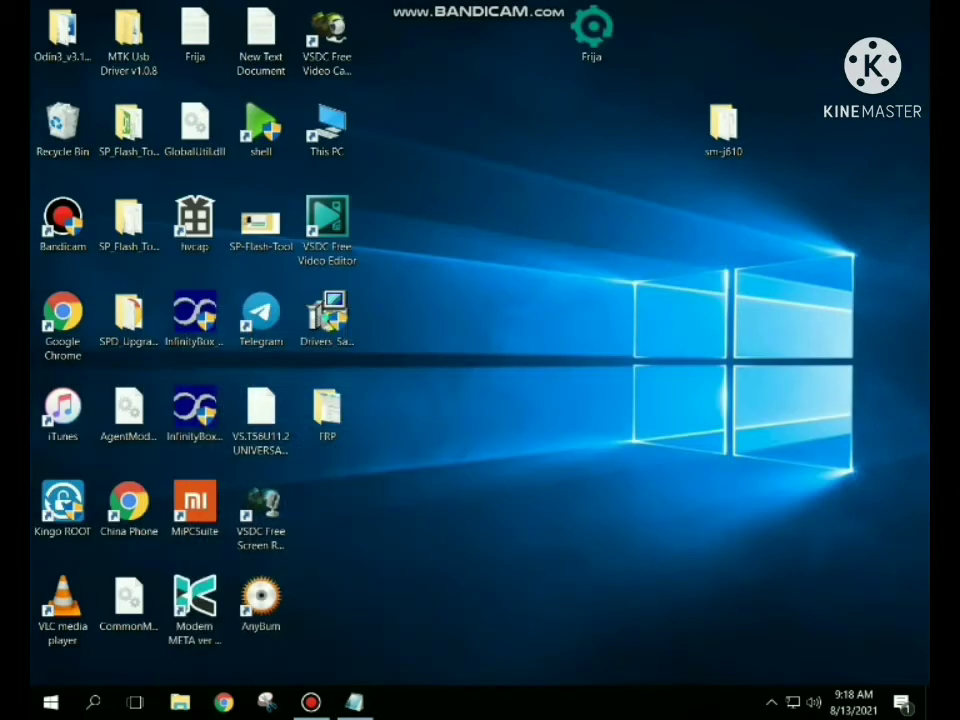
right_click(649, 250)
left_click(685, 298)
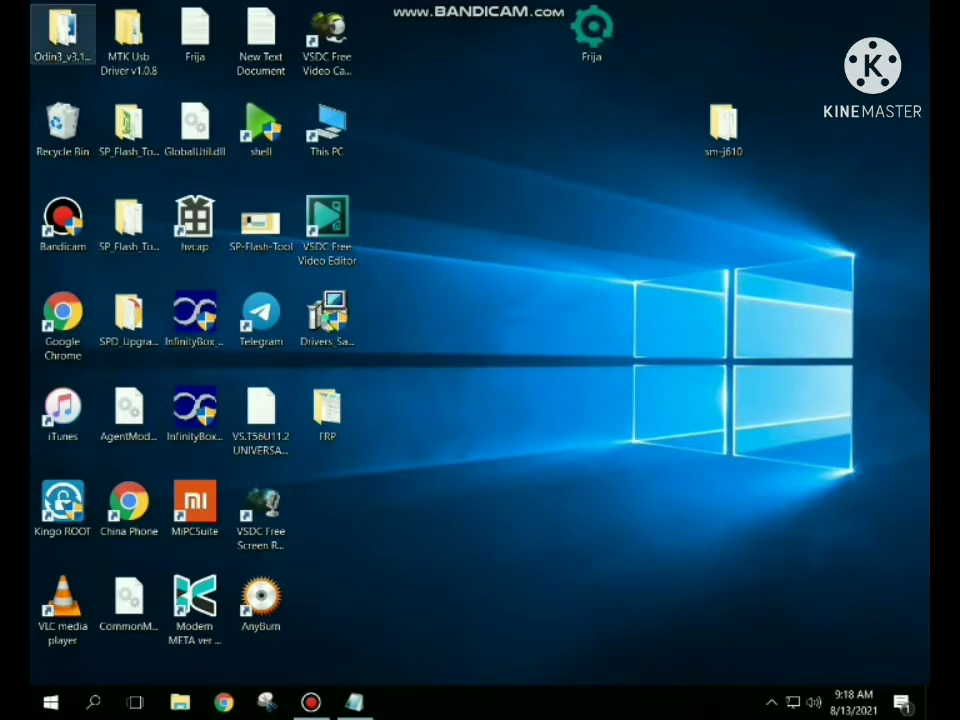
double_click(62, 35)
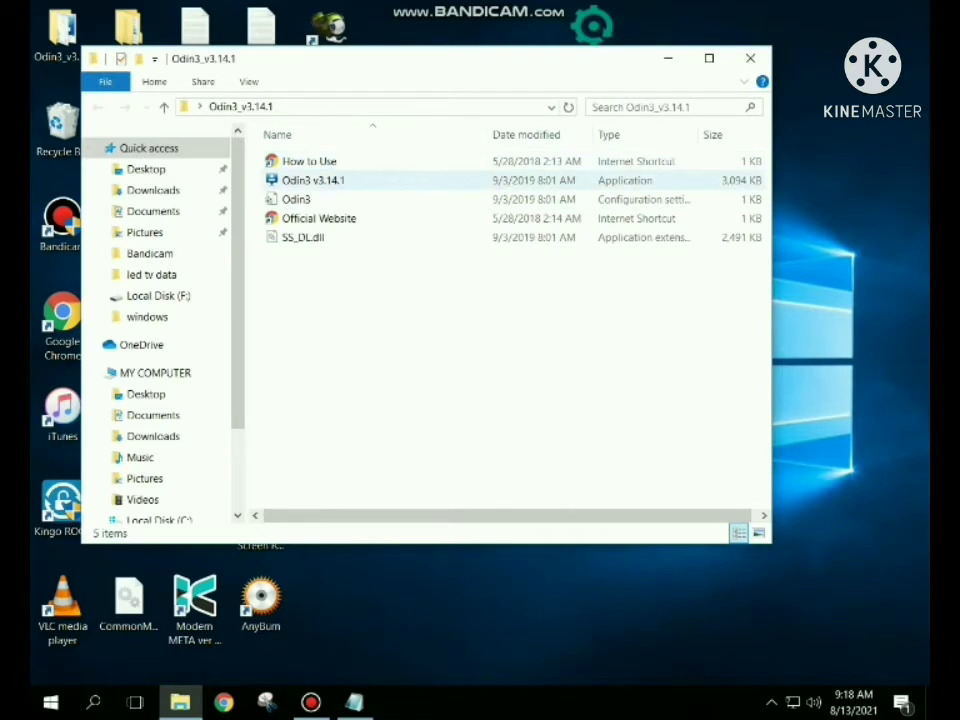
double_click(301, 181)
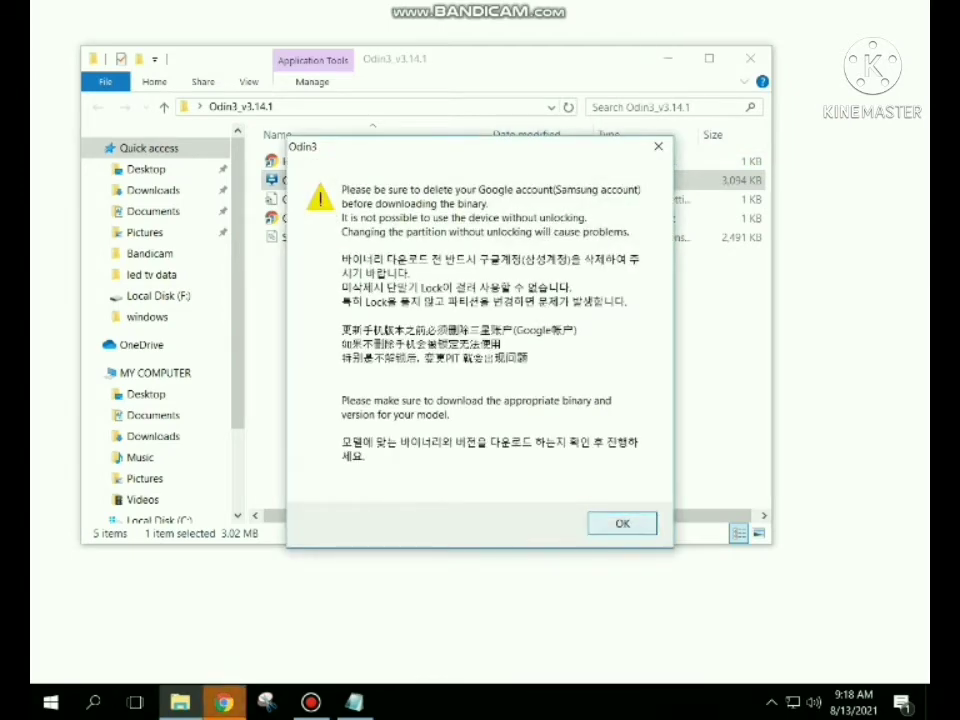
left_click(622, 523)
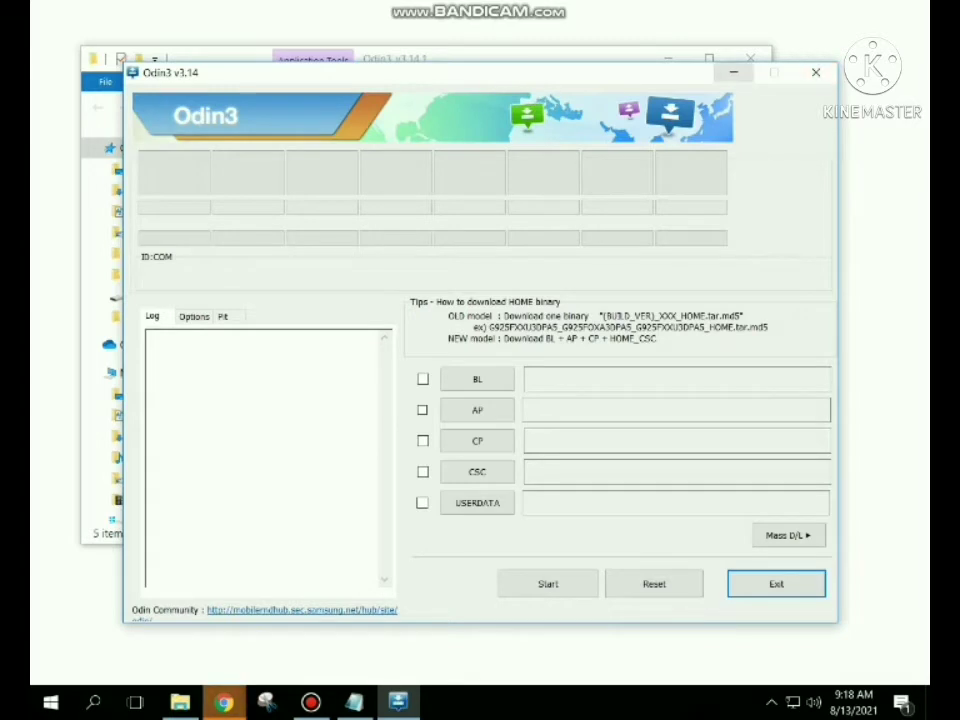
left_click(750, 56)
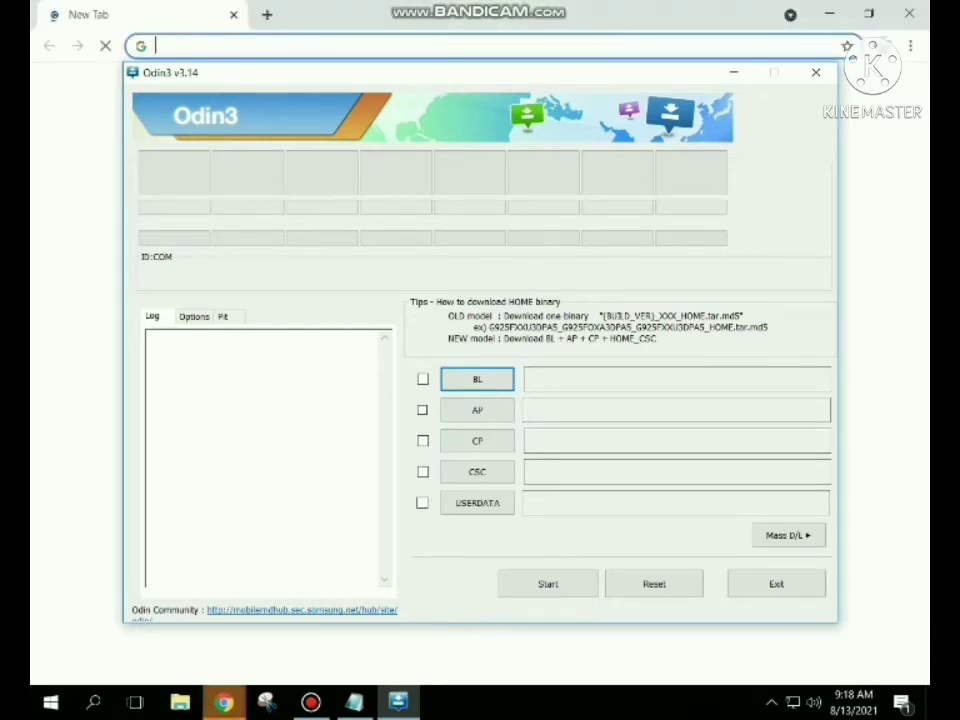
Clear the blank Chrome windows from behind Odin3 so the desktop is accessible.
key("super+Tab")
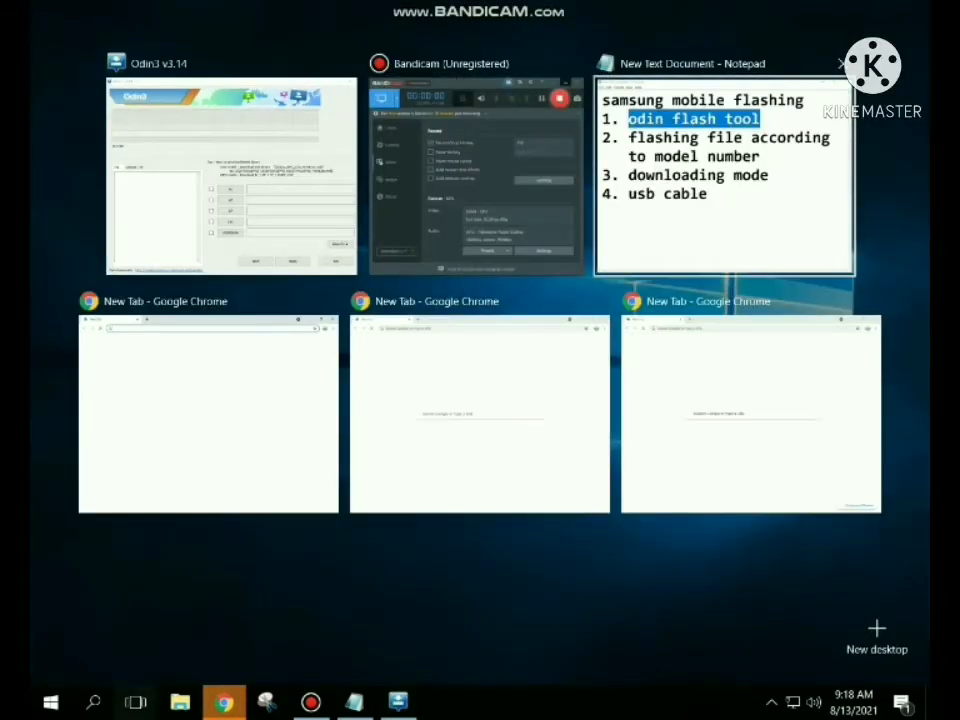
key("Escape")
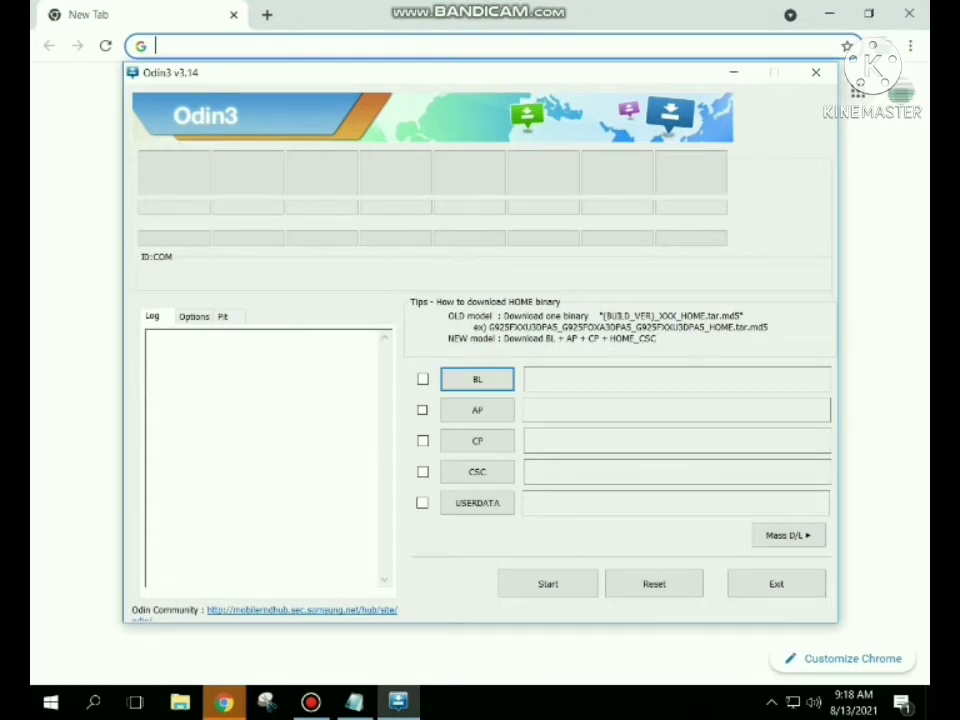
key("super+d")
left_click(829, 14)
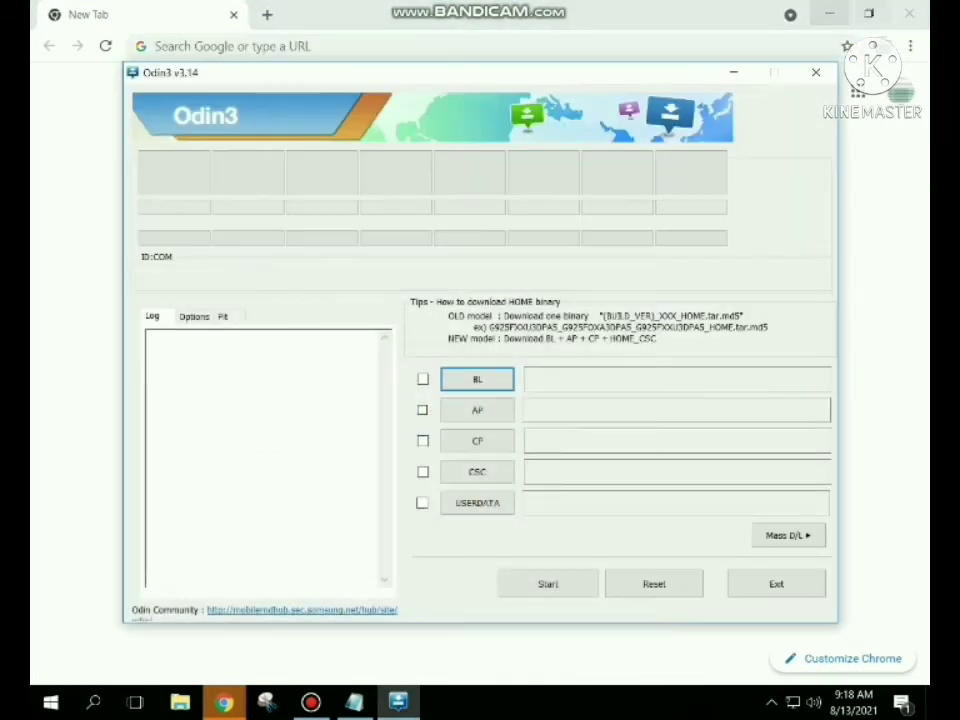
left_click(909, 14)
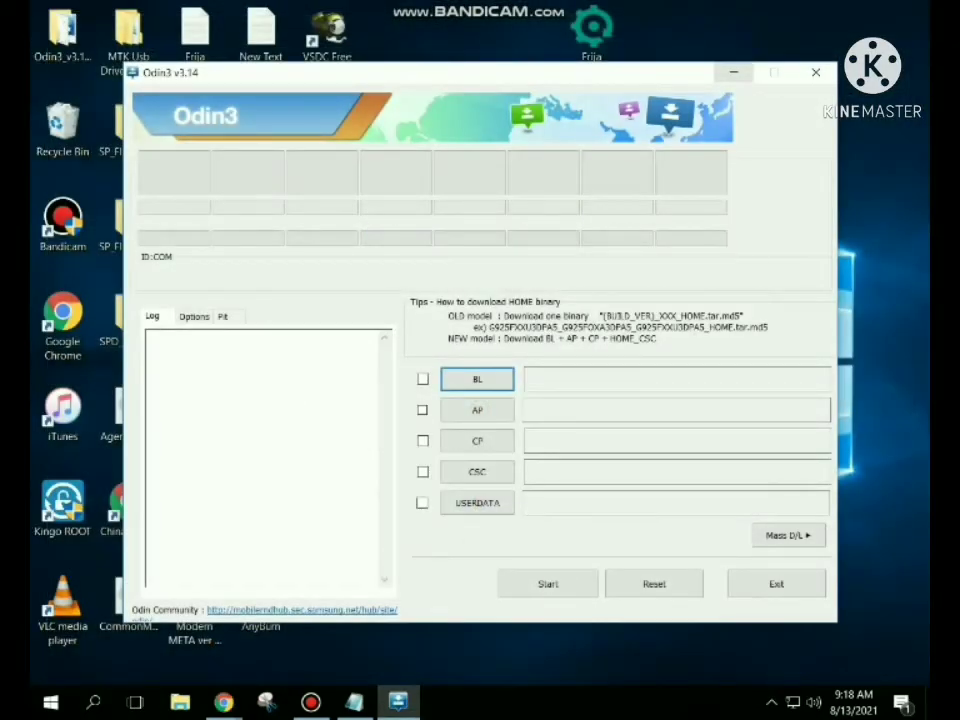
Start the Drivers_Samsung_1.5.45.0 installer from the desktop, and bring the Odin3 window back up.
left_click(734, 72)
left_click(327, 318)
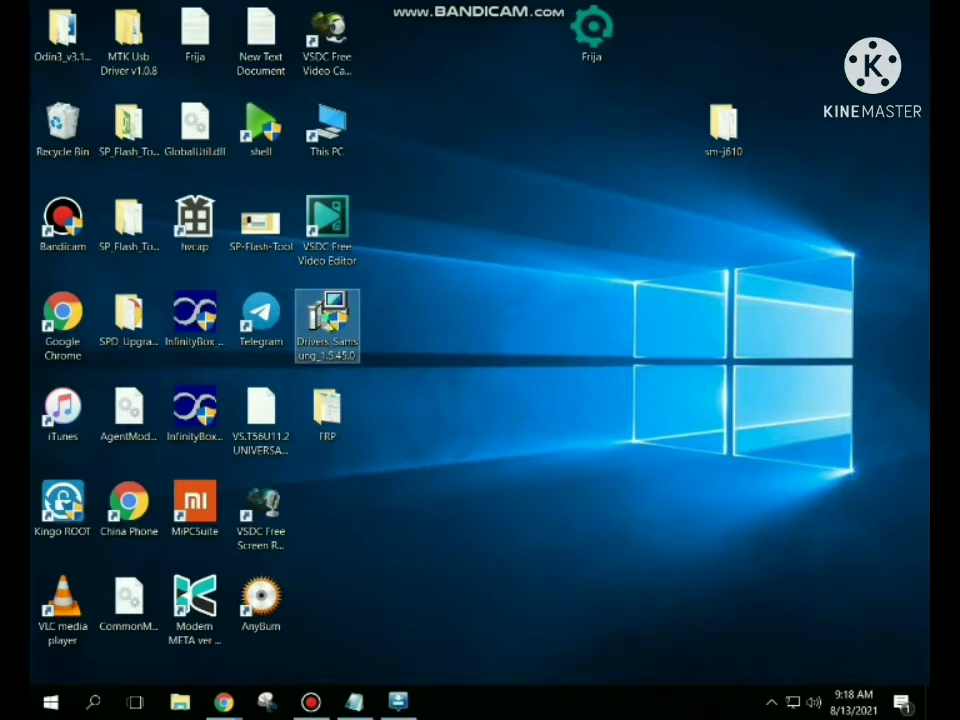
left_click(398, 702)
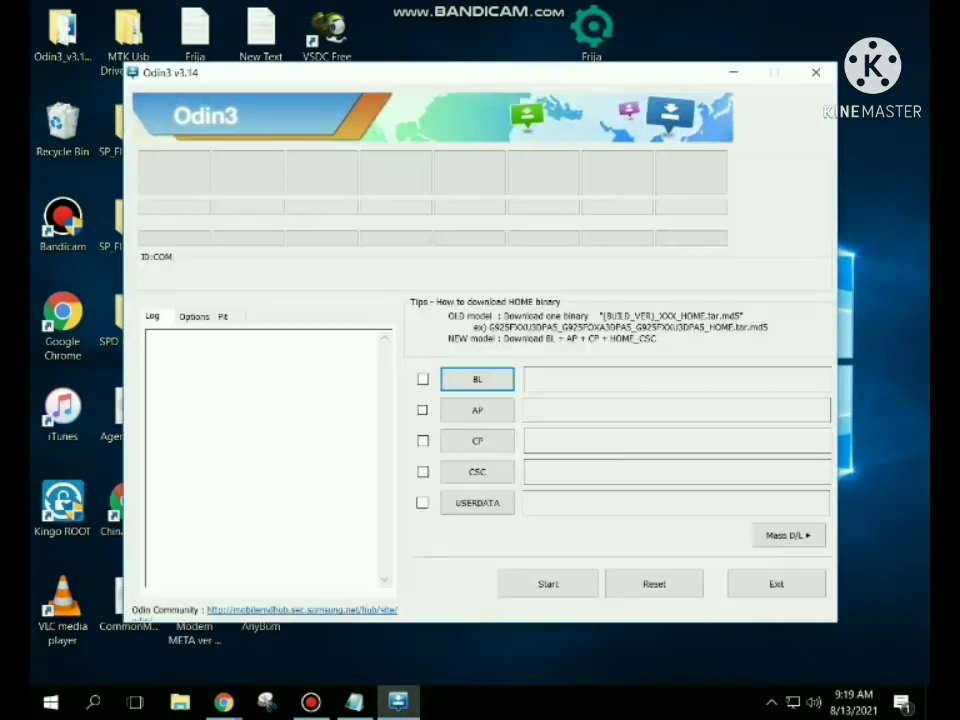
left_click_drag(466, 71, 428, 44)
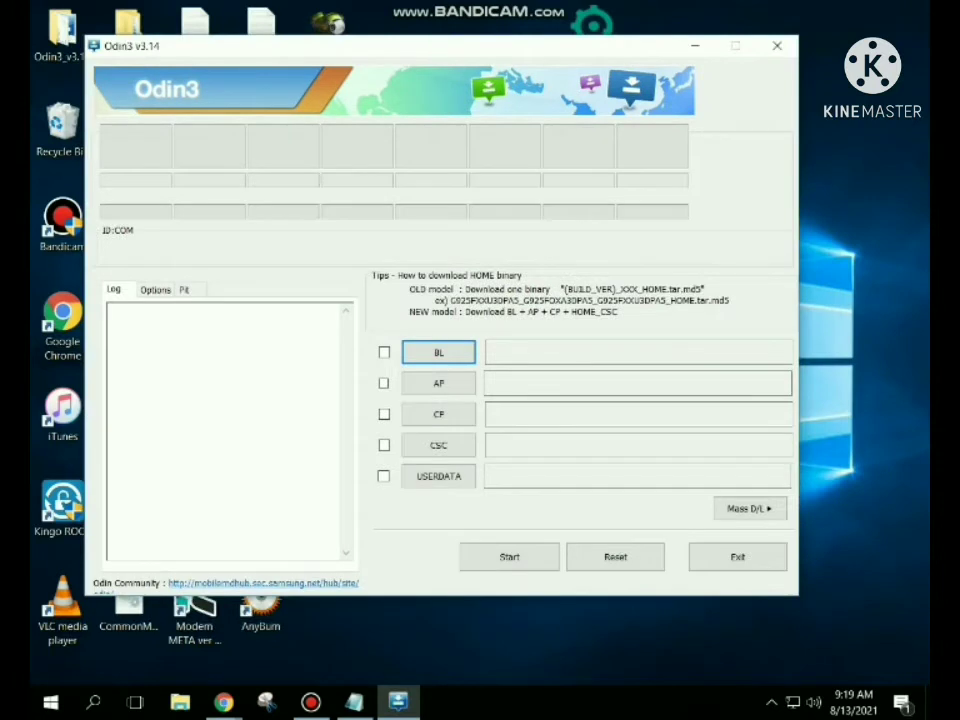
Search Google Images in Chrome for "downloading mode in samsung" and view the FonePaw picture comparing download mode screens.
left_click(224, 702)
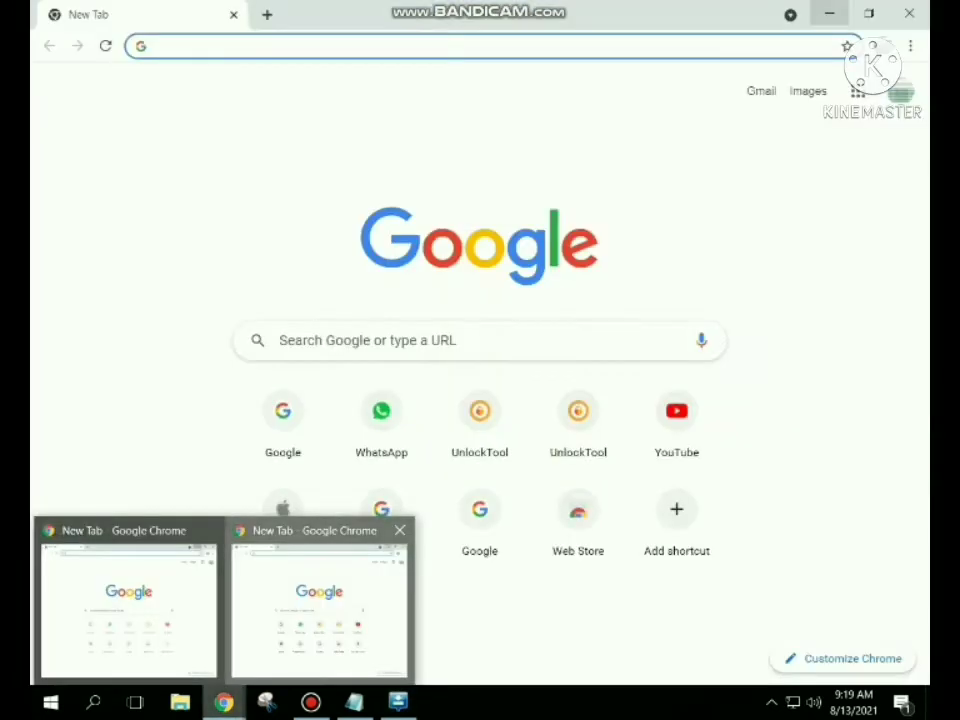
left_click(321, 612)
left_click(480, 341)
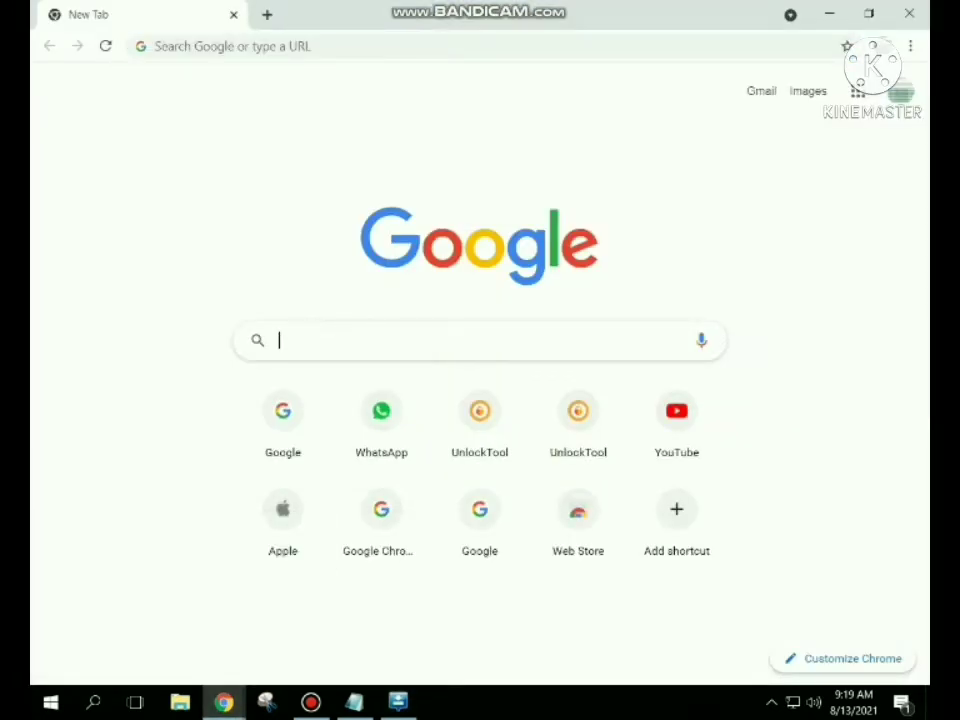
type("down")
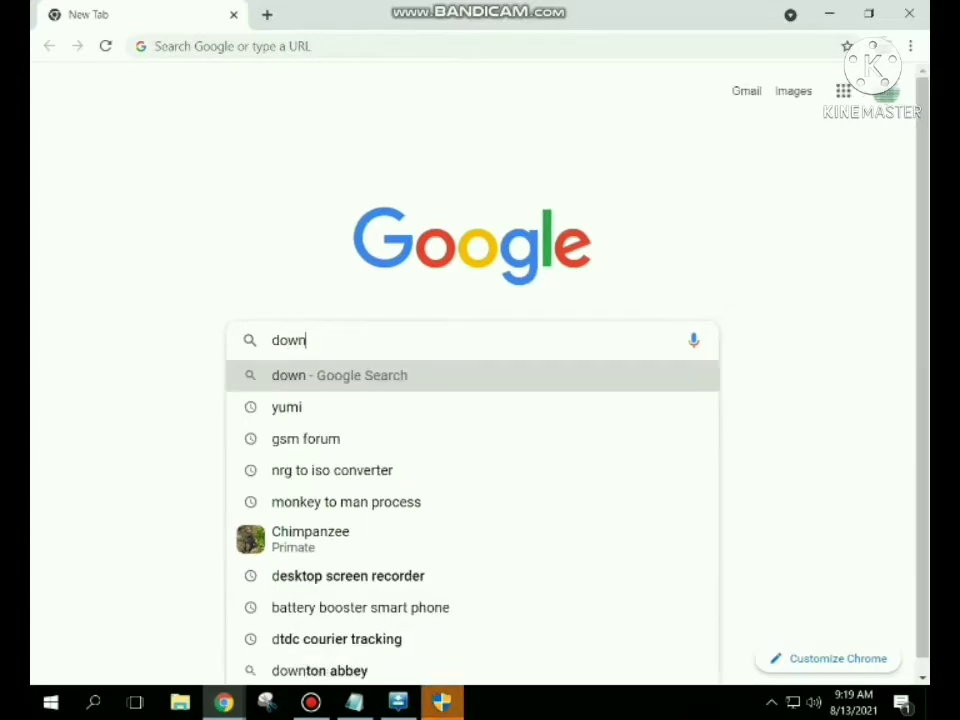
type("loading m")
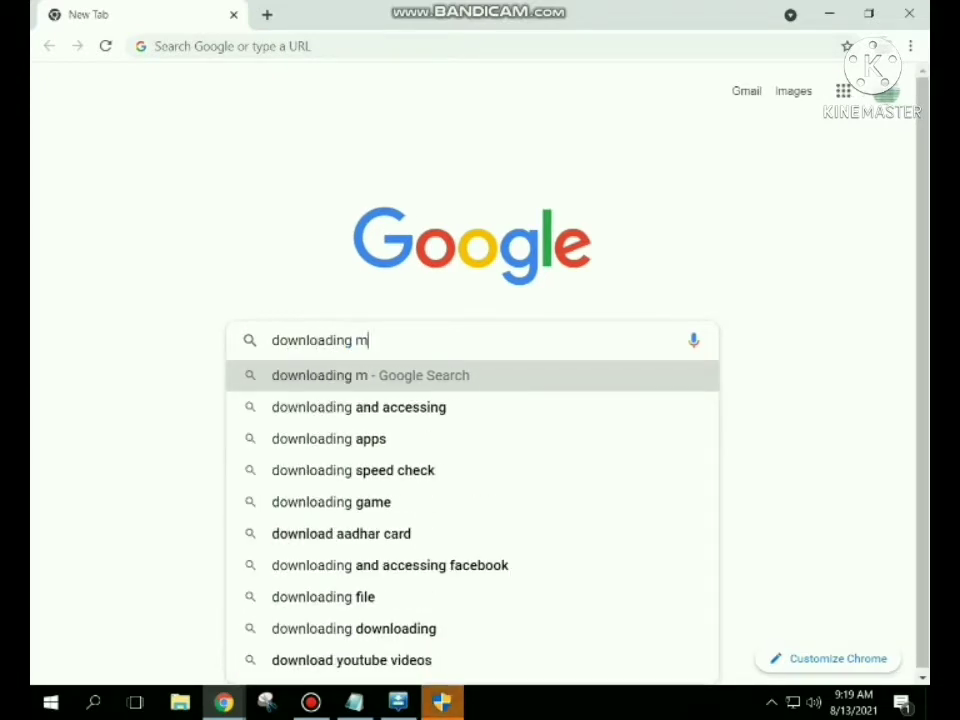
type("ode")
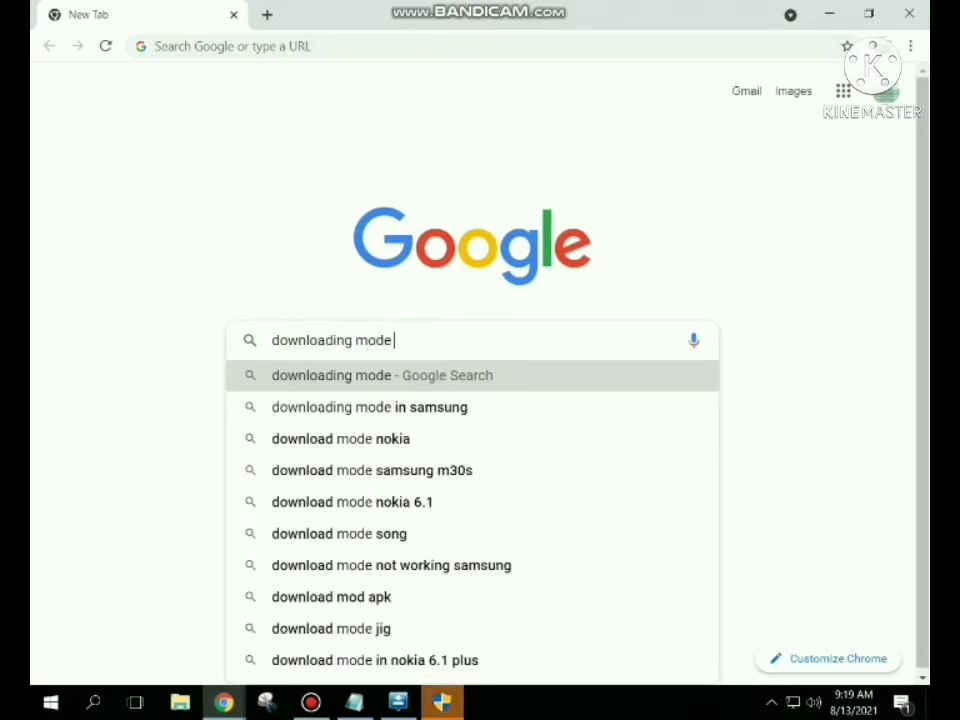
key("Down")
key("Return")
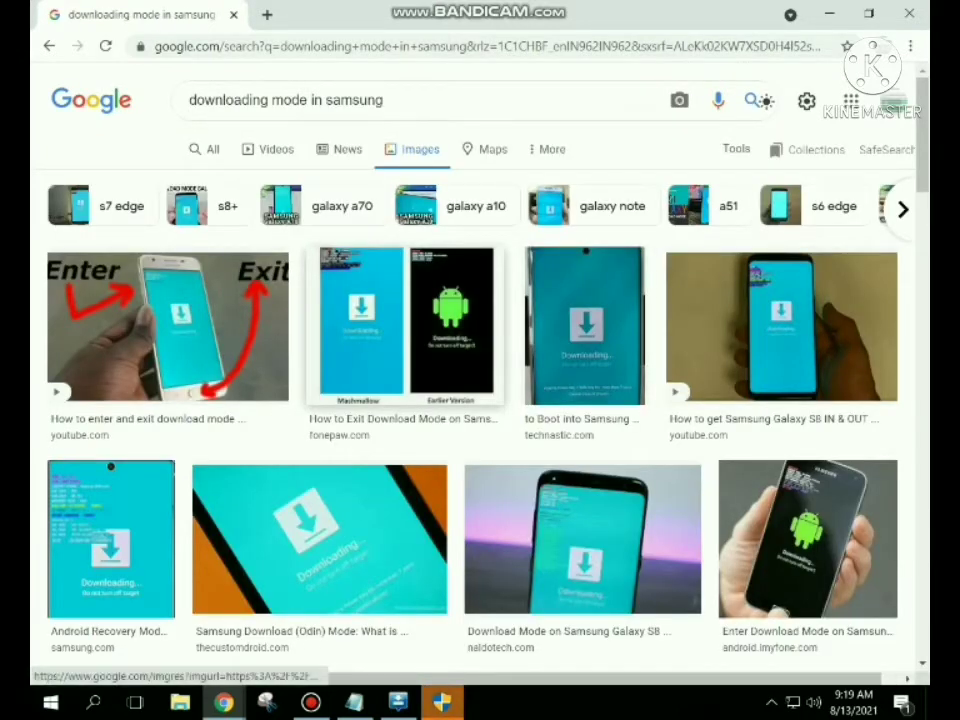
left_click(405, 325)
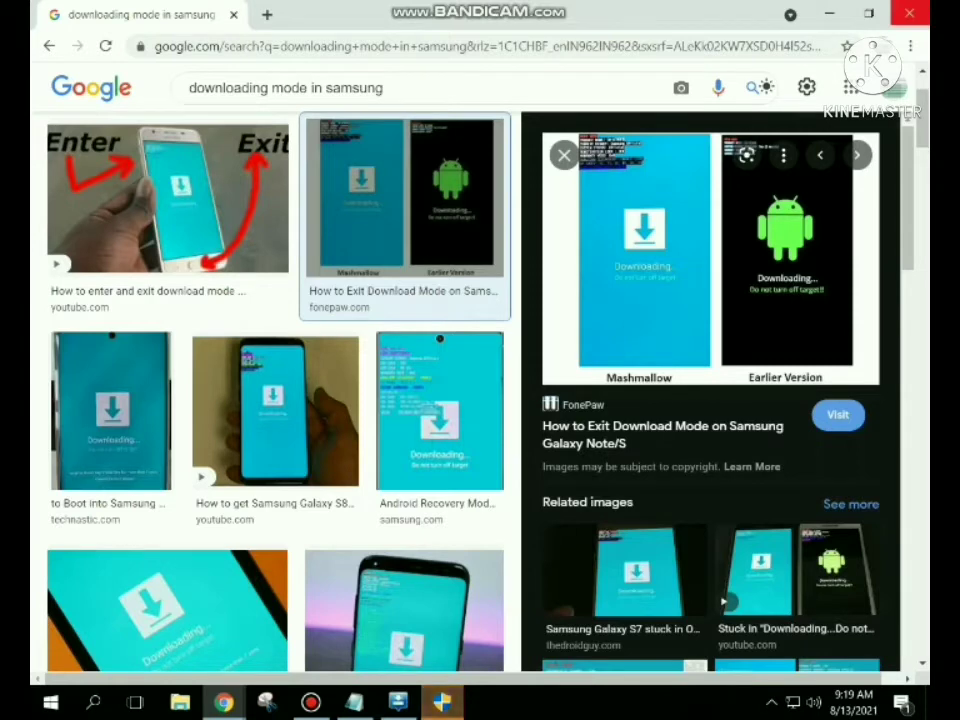
left_click(909, 14)
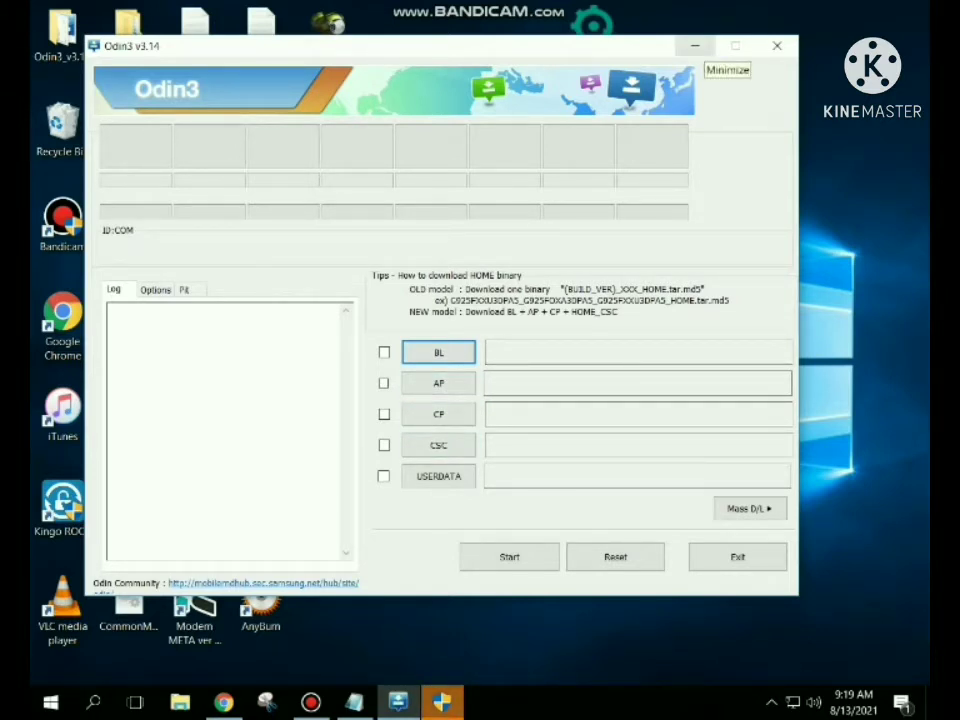
Minimize Odin3, attend to the pending SAMSUNG USB Driver installer request, and refresh the desktop.
left_click(694, 45)
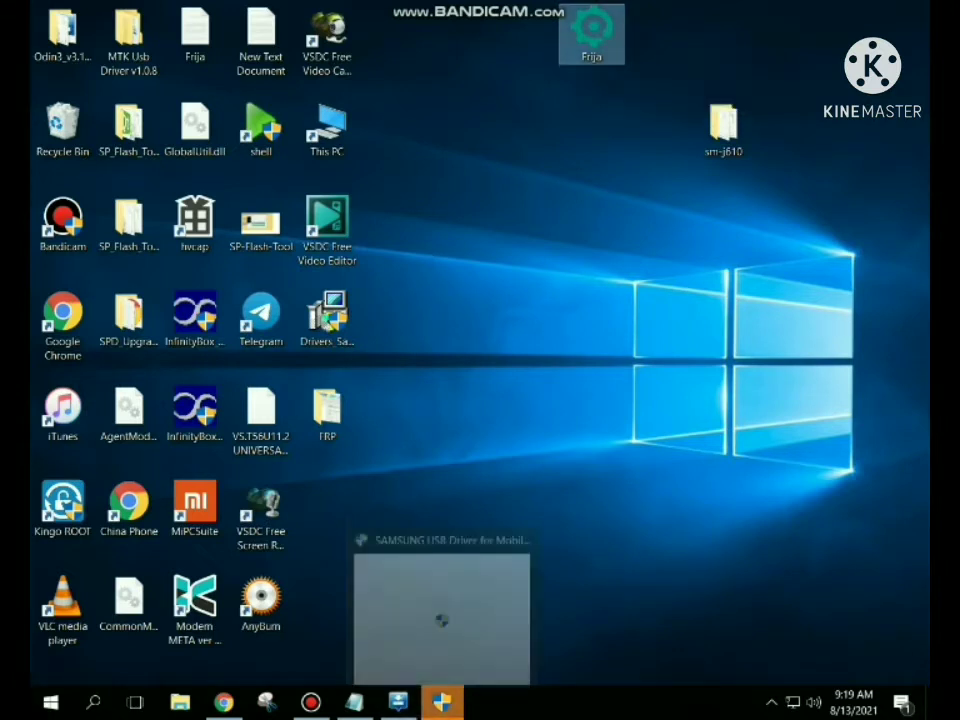
left_click(441, 702)
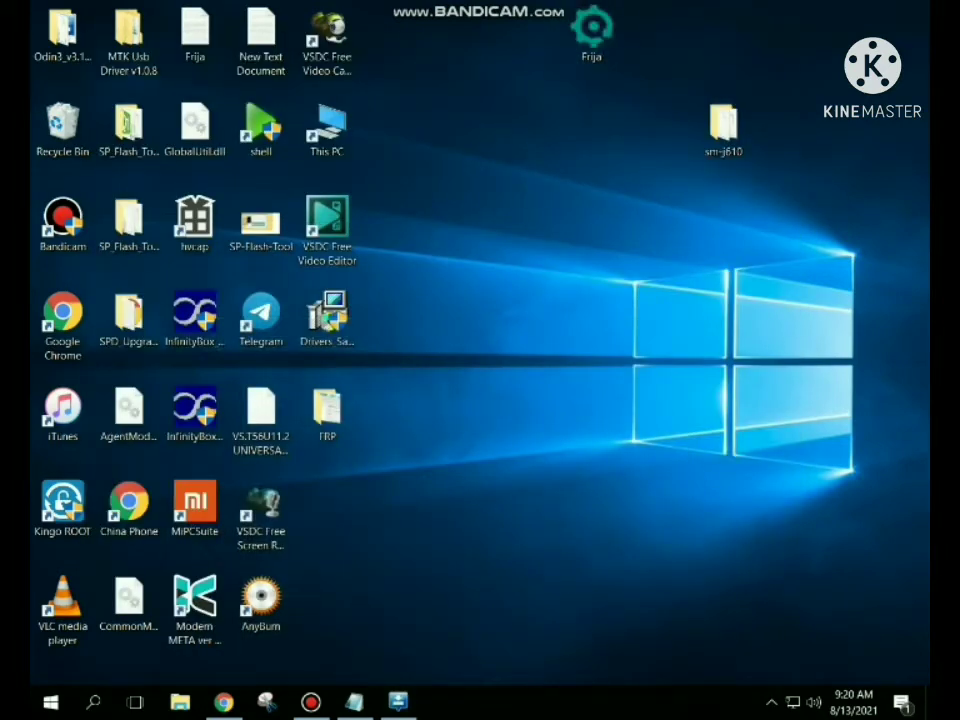
right_click(566, 338)
left_click(610, 391)
Close the duplicate Frija window, check for SM-J610F firmware with CSC INS, and dismiss the download's save dialog.
mouse_move(442, 702)
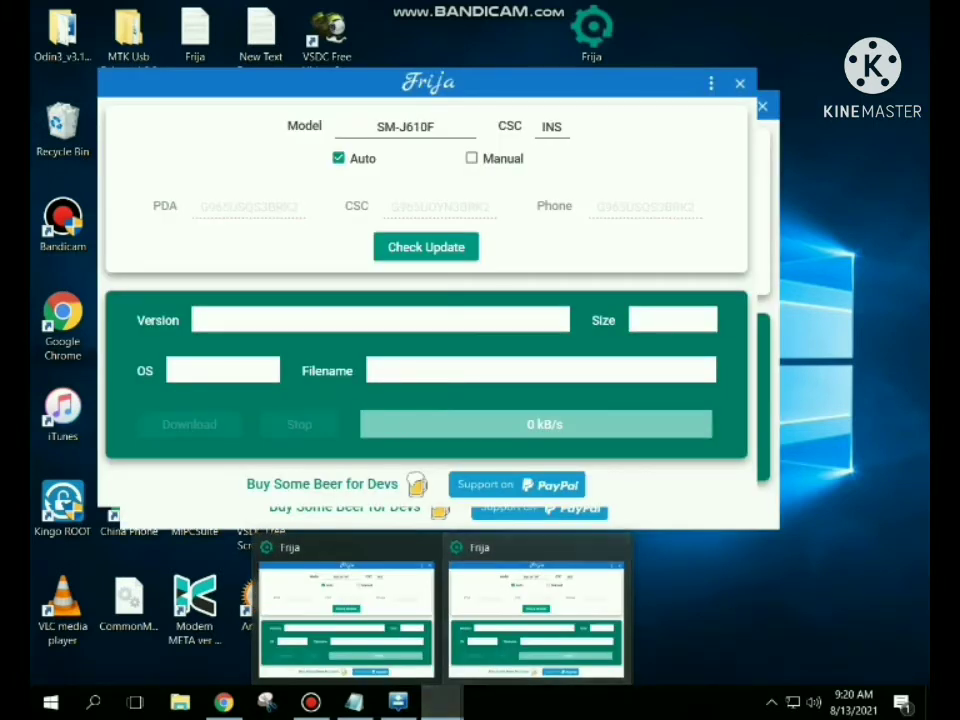
left_click(617, 546)
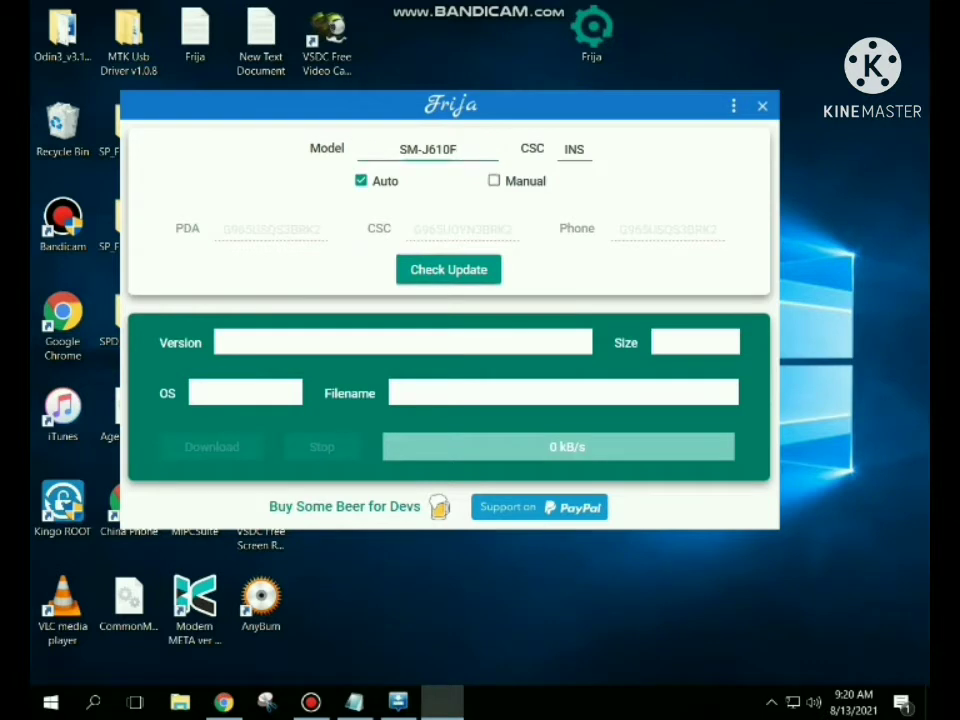
left_click(448, 270)
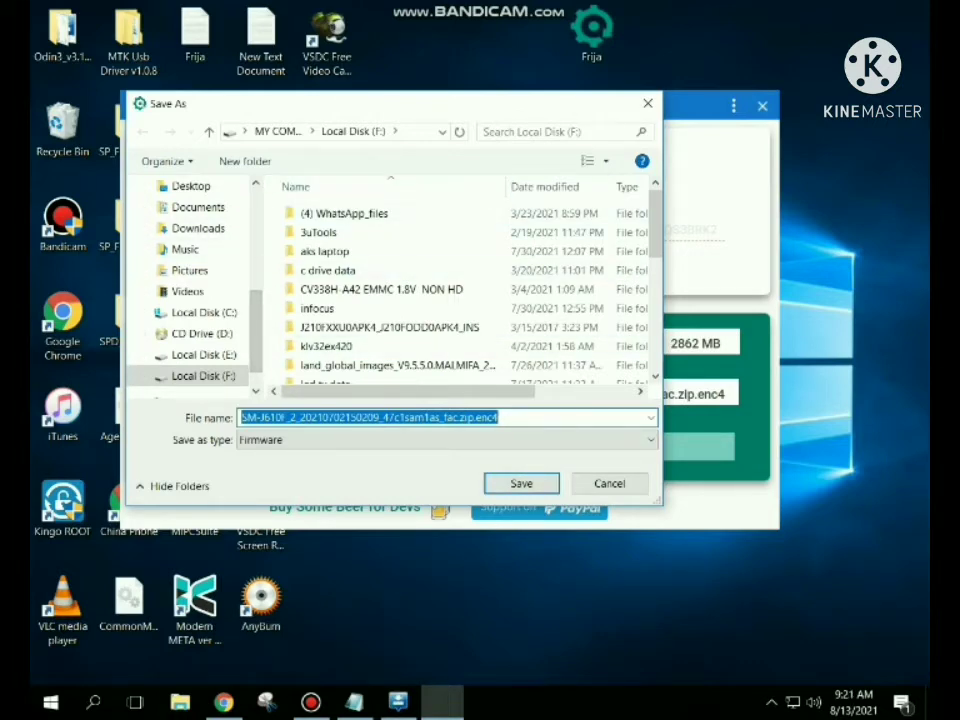
left_click(648, 103)
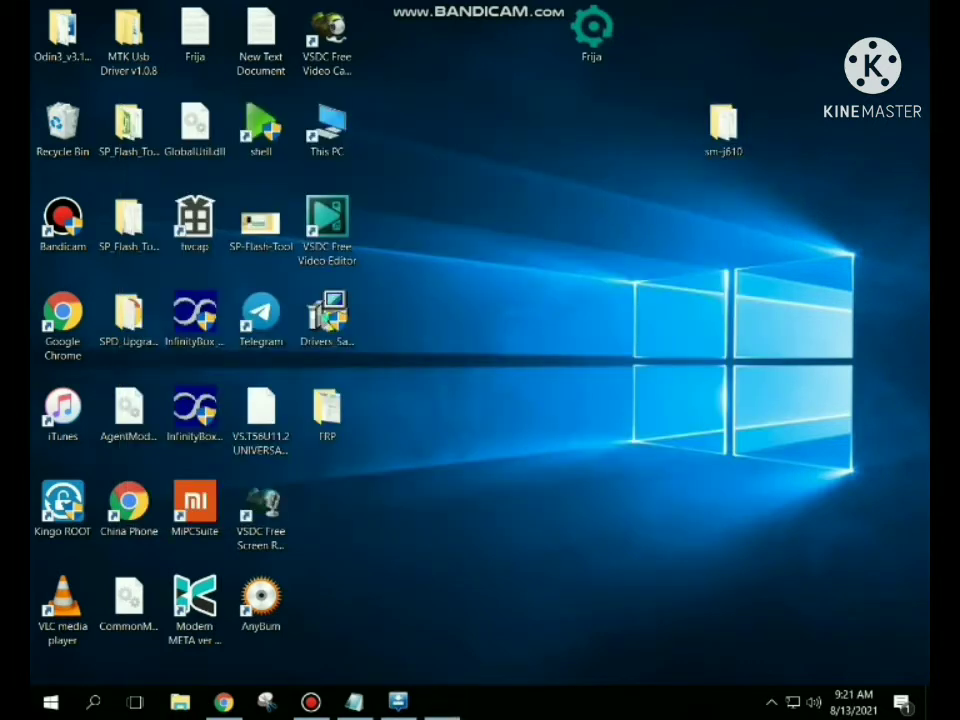
Open the desktop's sm-j610 folder to view the firmware files, and bring Odin3 to the front, moved up the screen.
double_click(723, 125)
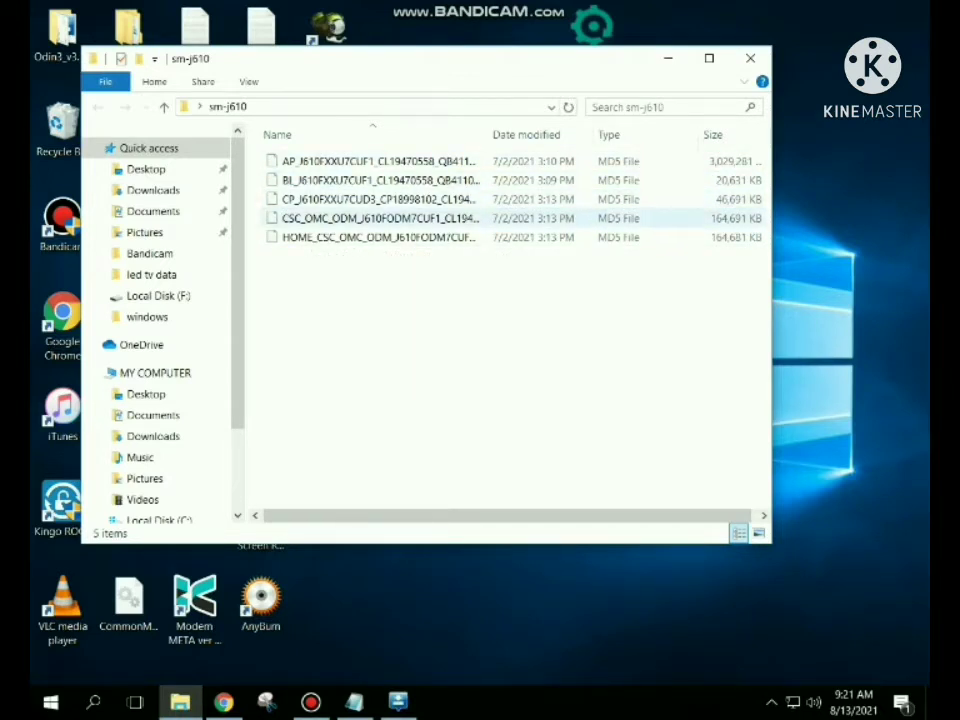
key("super+Tab")
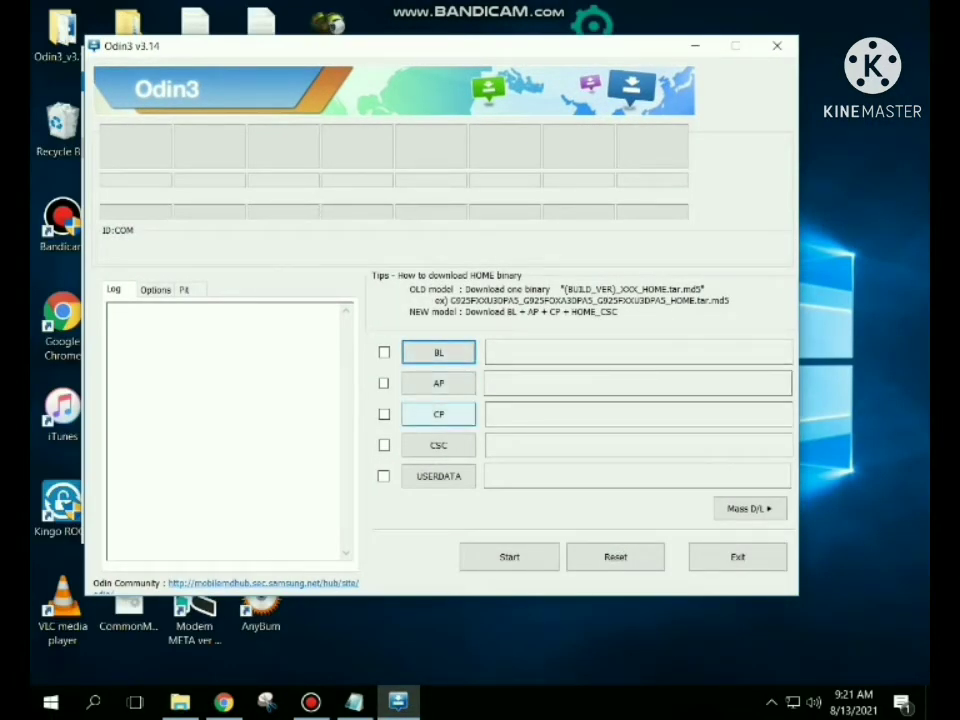
left_click_drag(440, 46, 448, 1)
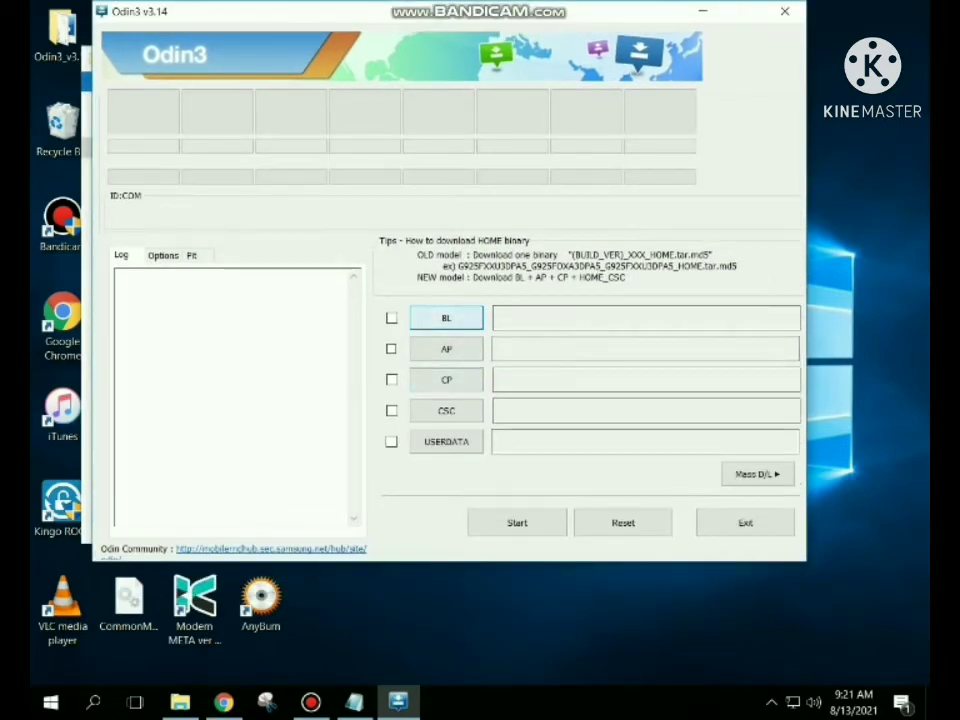
Load the BL_J610FXXU7CUF1 firmware file from the desktop's sm-j610 folder into the BL slot.
left_click(446, 318)
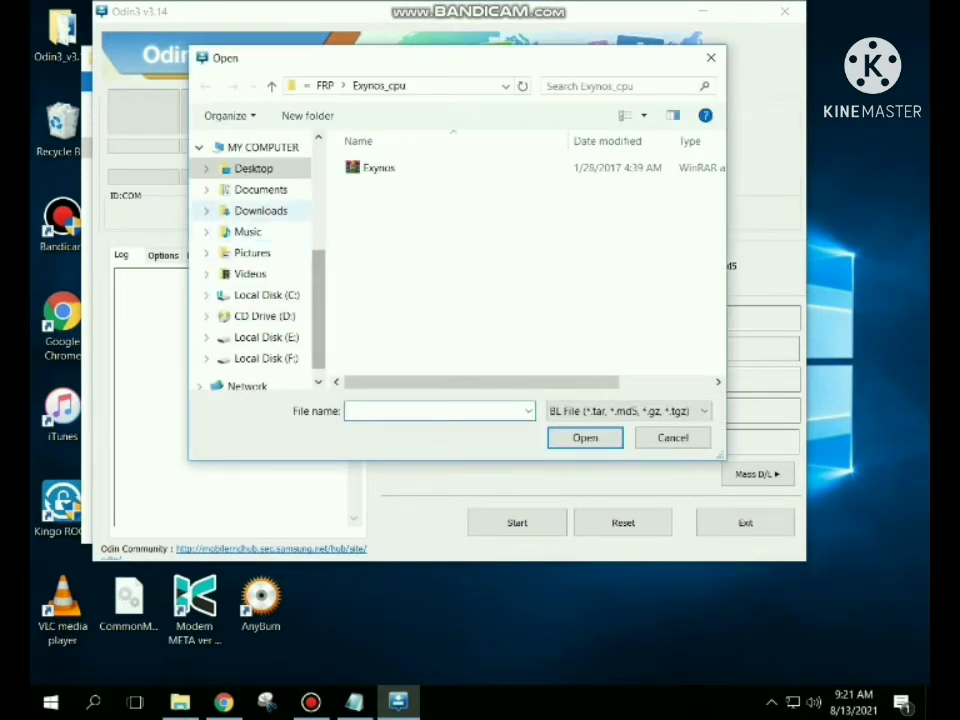
left_click(206, 168)
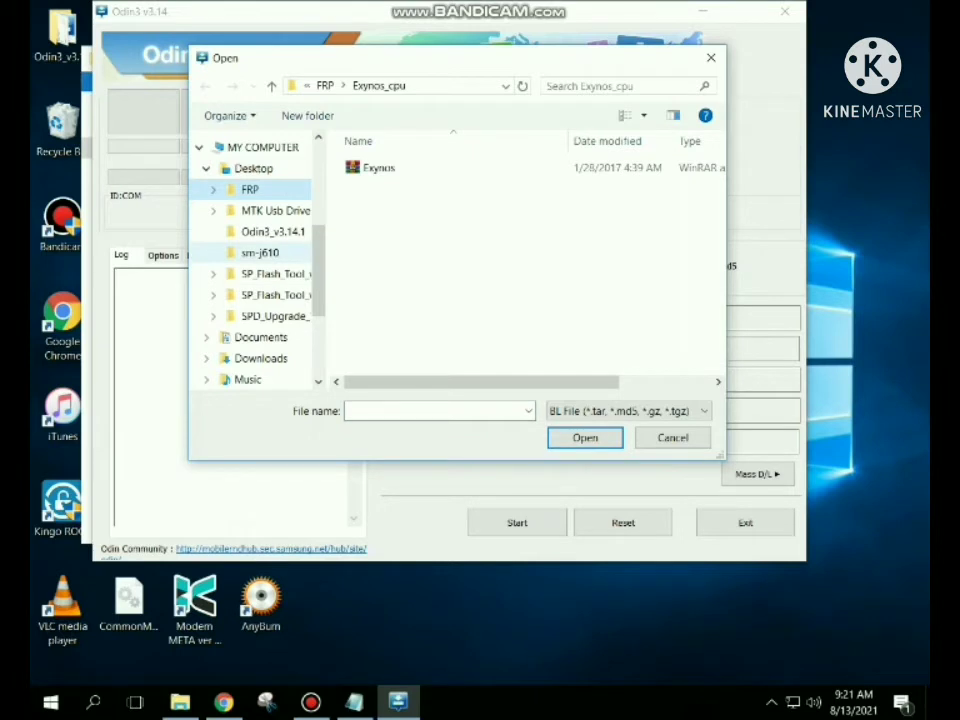
left_click(260, 252)
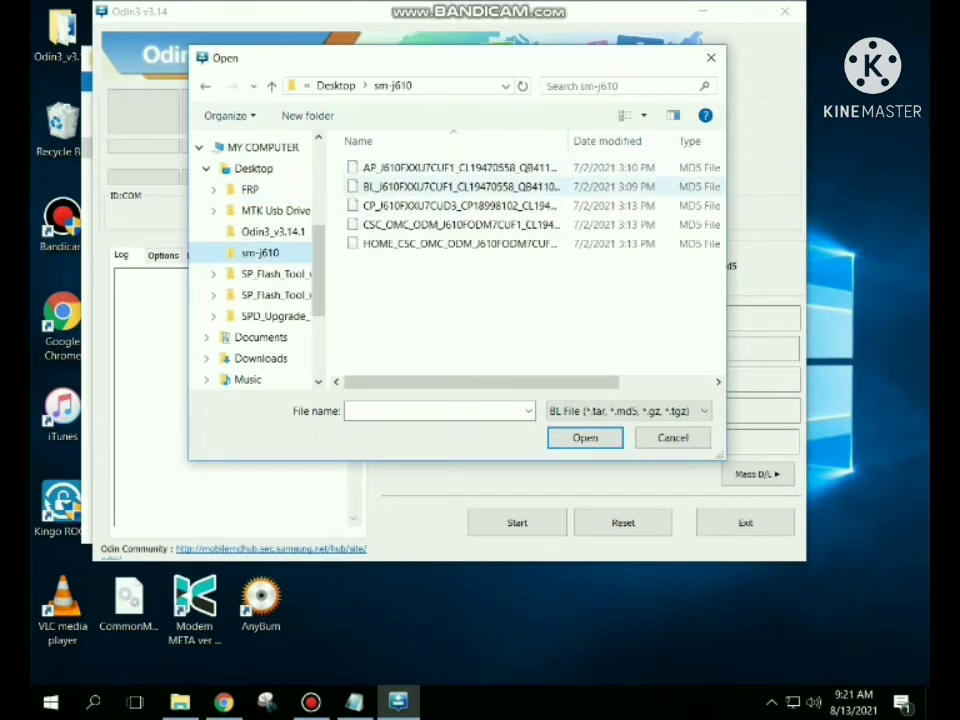
left_click(380, 186)
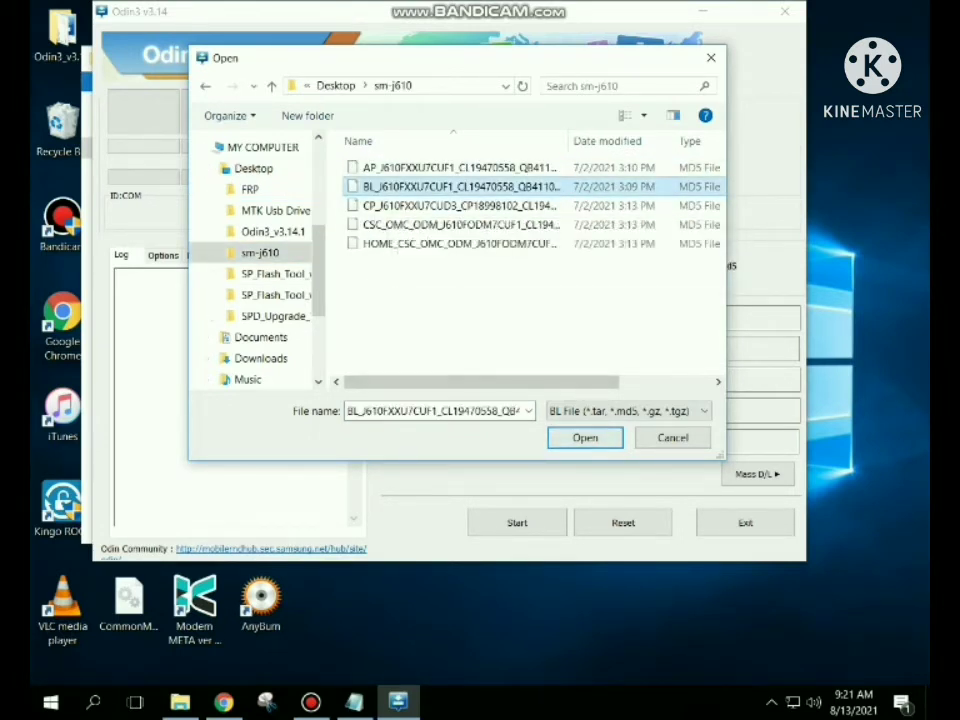
left_click(585, 438)
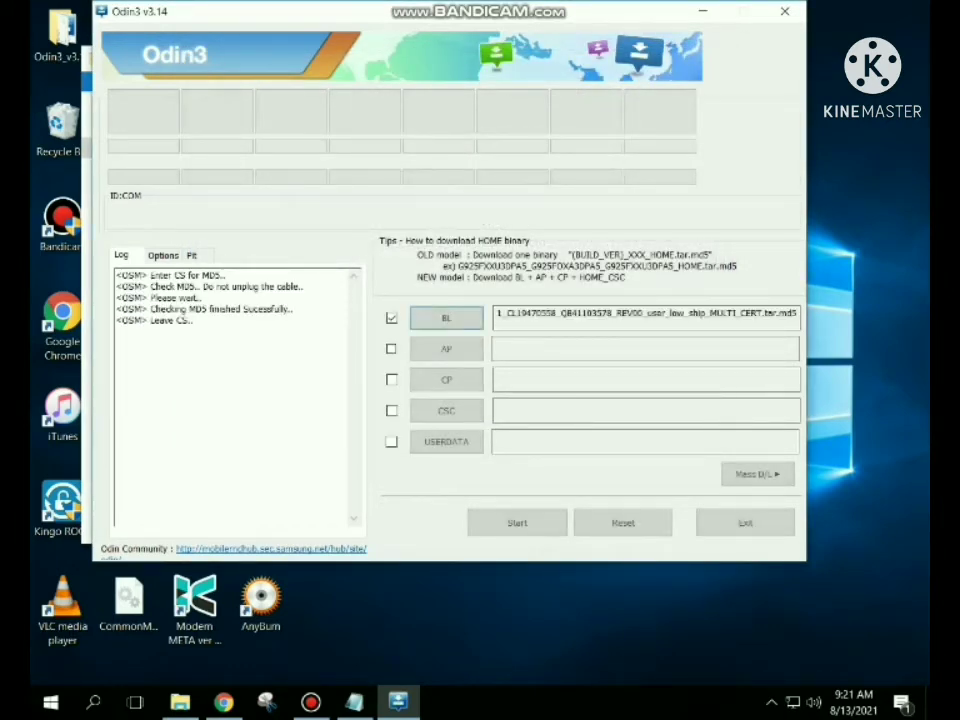
Load the AP_J610FXXU7CUF1 file into the AP slot and the CP_J610FXXU7CUD3 file into the CP slot.
left_click(446, 348)
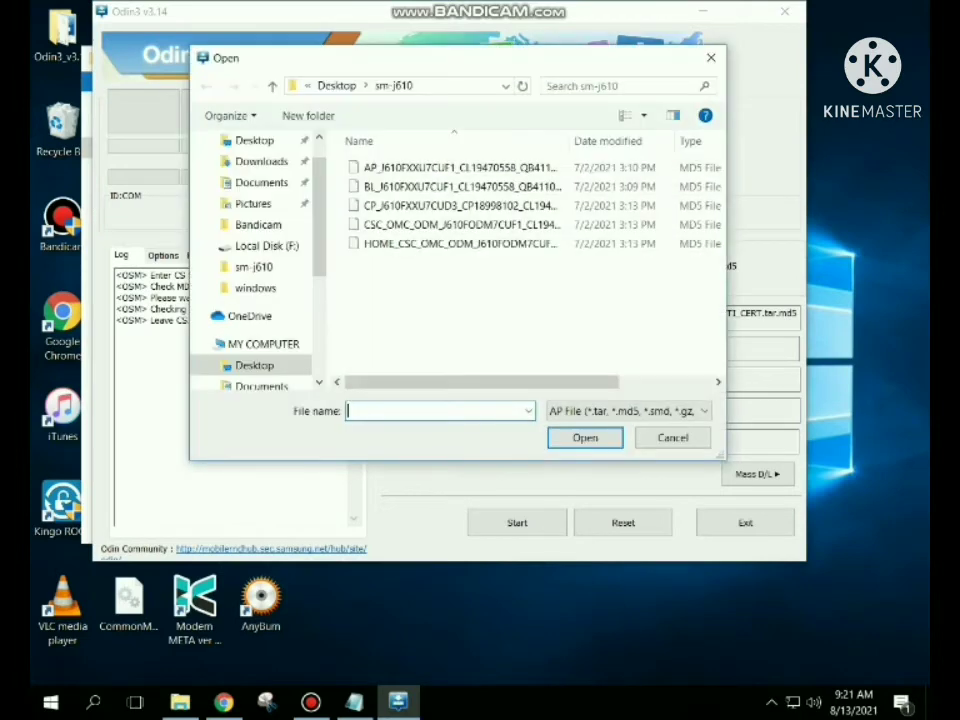
left_click(458, 168)
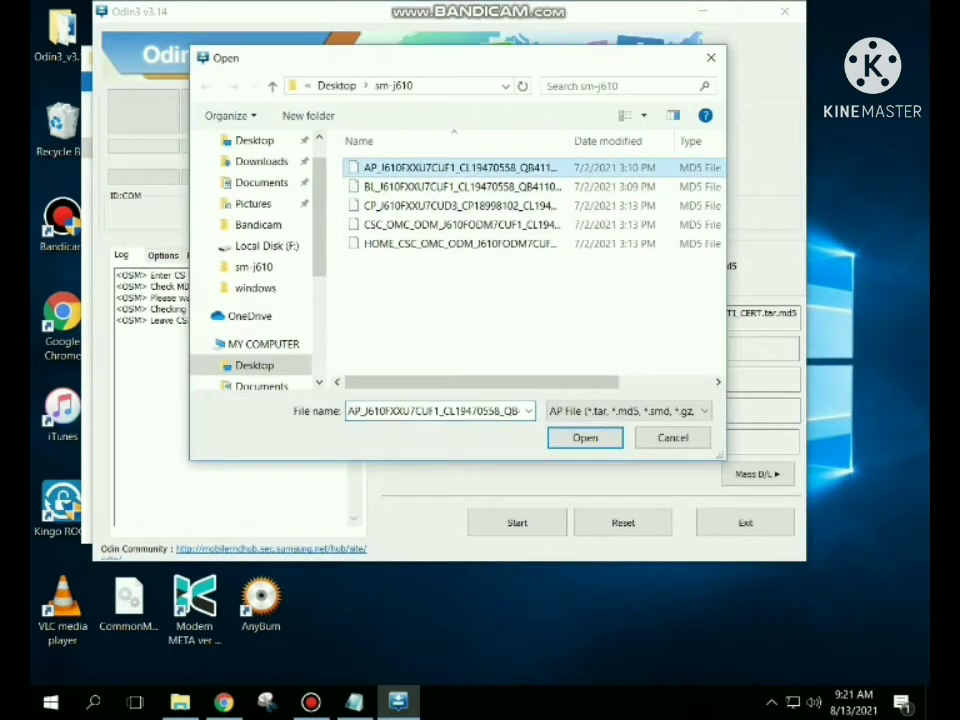
left_click(585, 438)
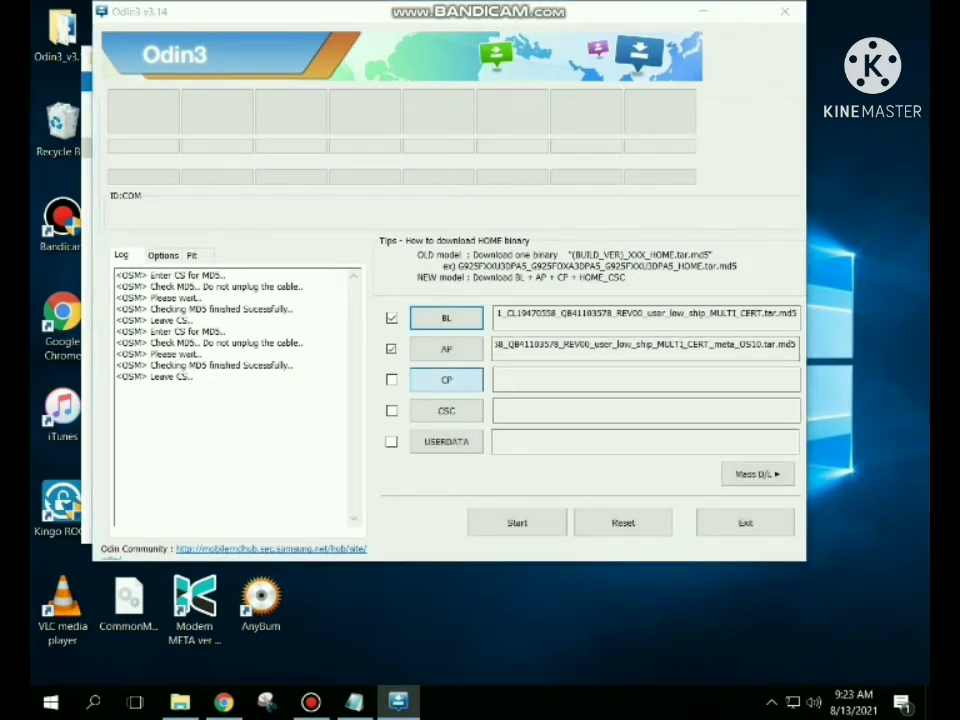
left_click(446, 380)
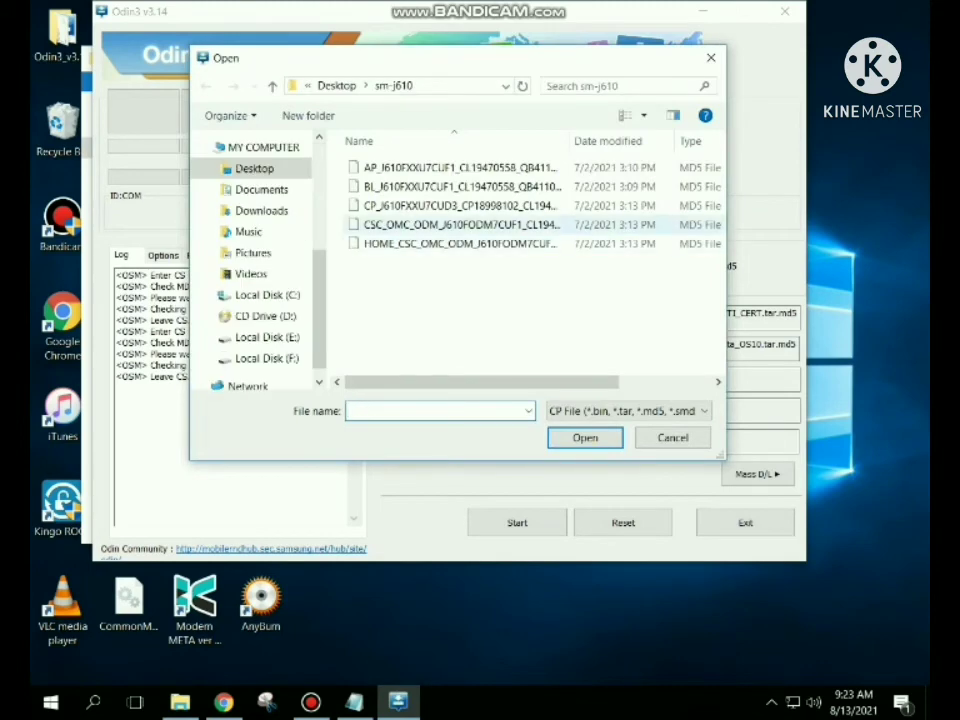
left_click(460, 206)
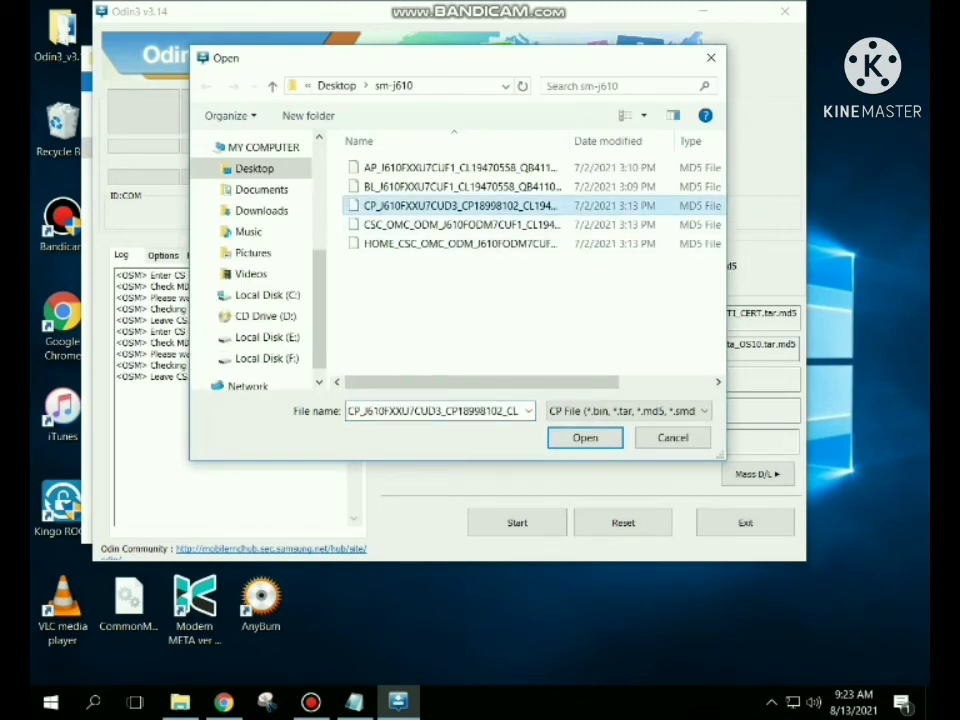
key("Return")
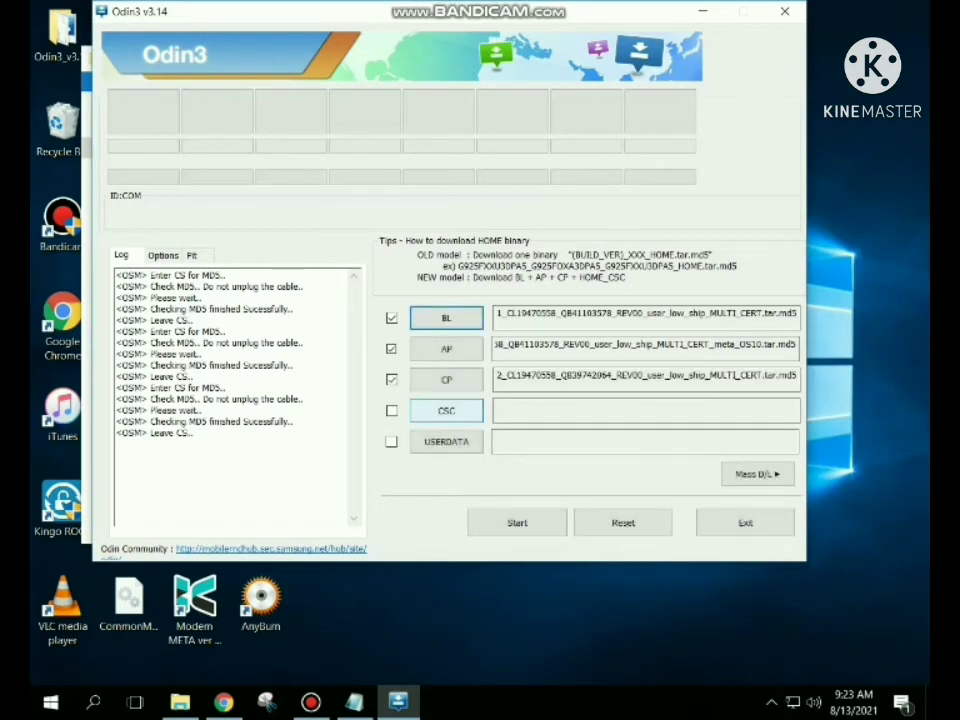
Load the CSC_OMC_ODM_J610FODM7CUF1 file, not the HOME_CSC version, into the CSC slot.
left_click(446, 410)
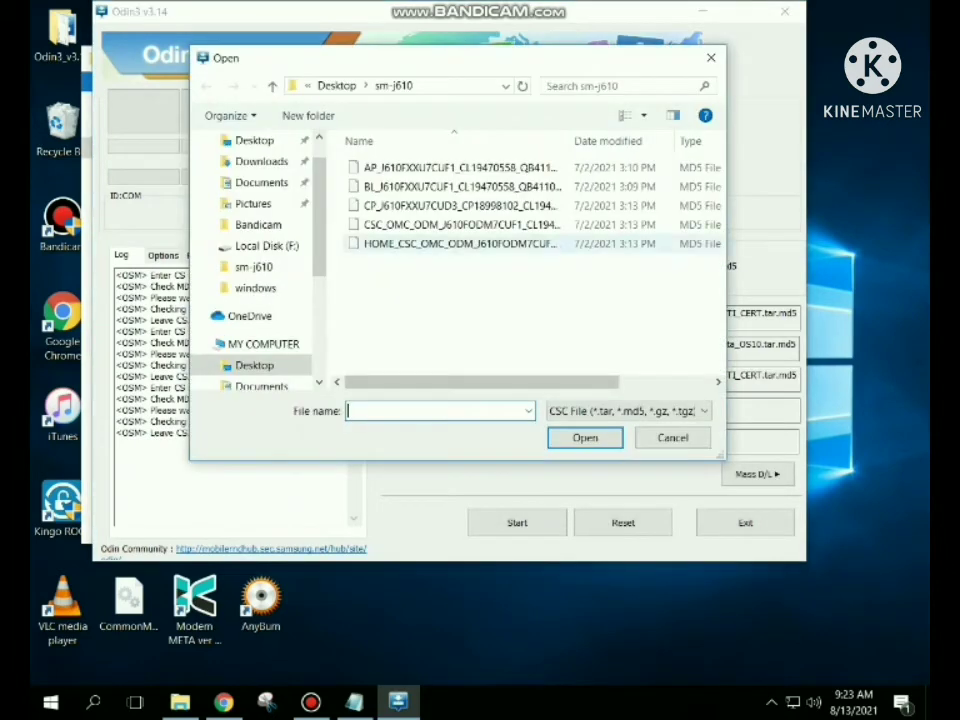
left_click(460, 225)
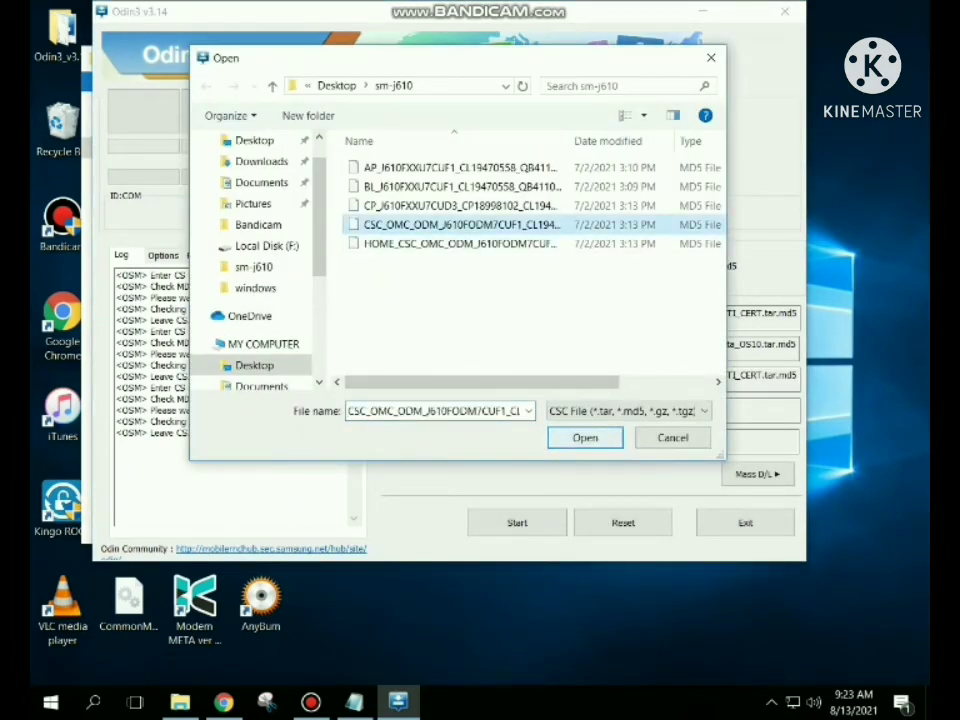
left_click(585, 438)
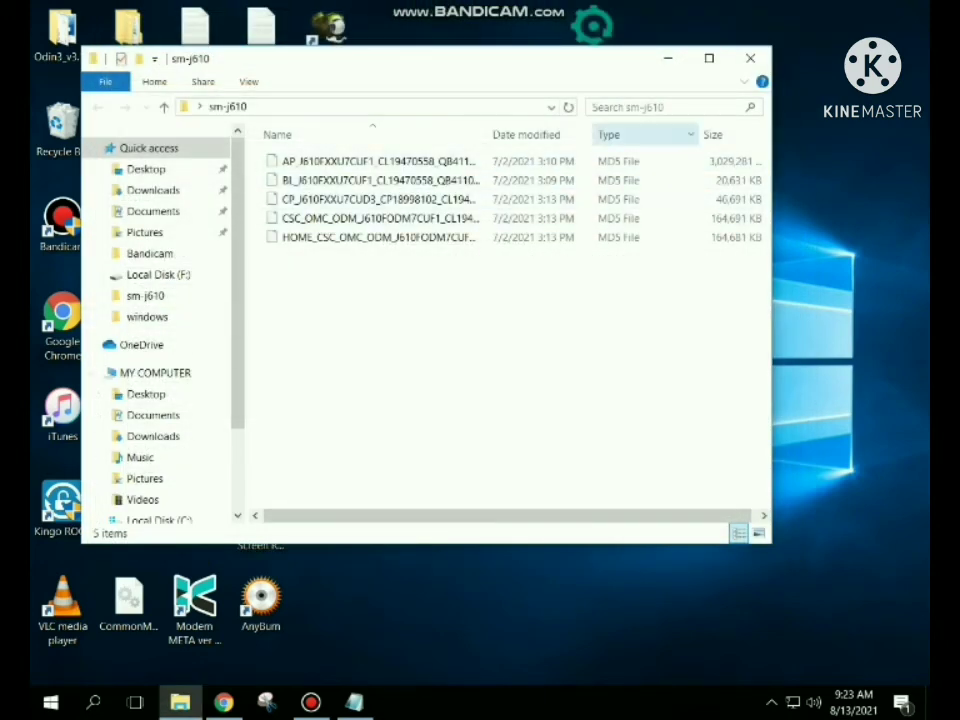
Close the sm-j610 folder and launch Odin3 v3.14.1 from the Odin3_v3.14.1 folder, accepting its startup notice.
left_click(750, 58)
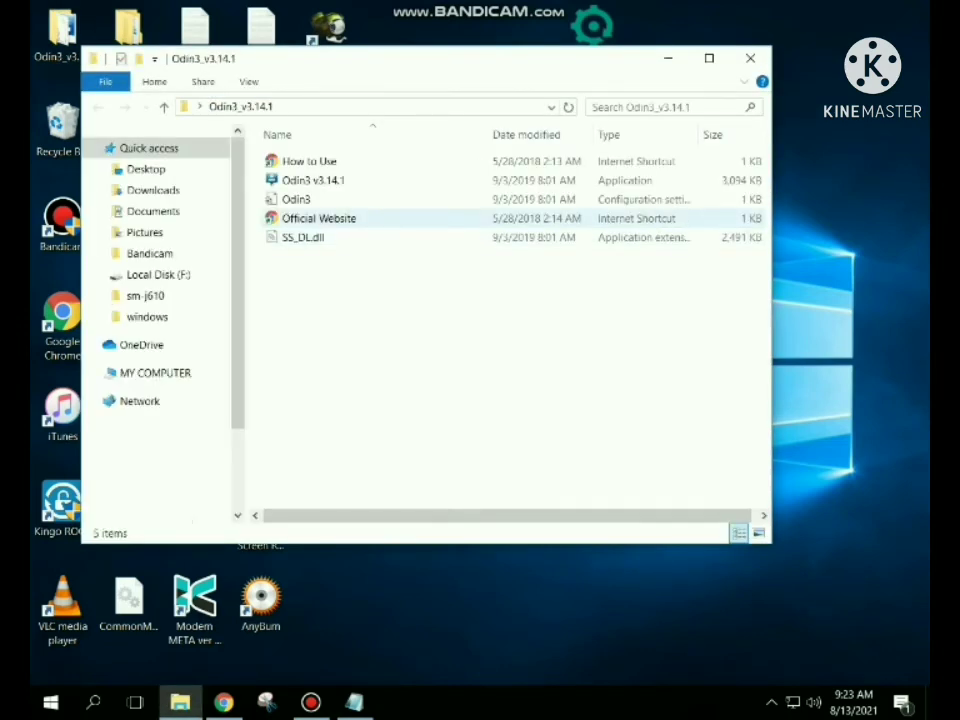
double_click(314, 181)
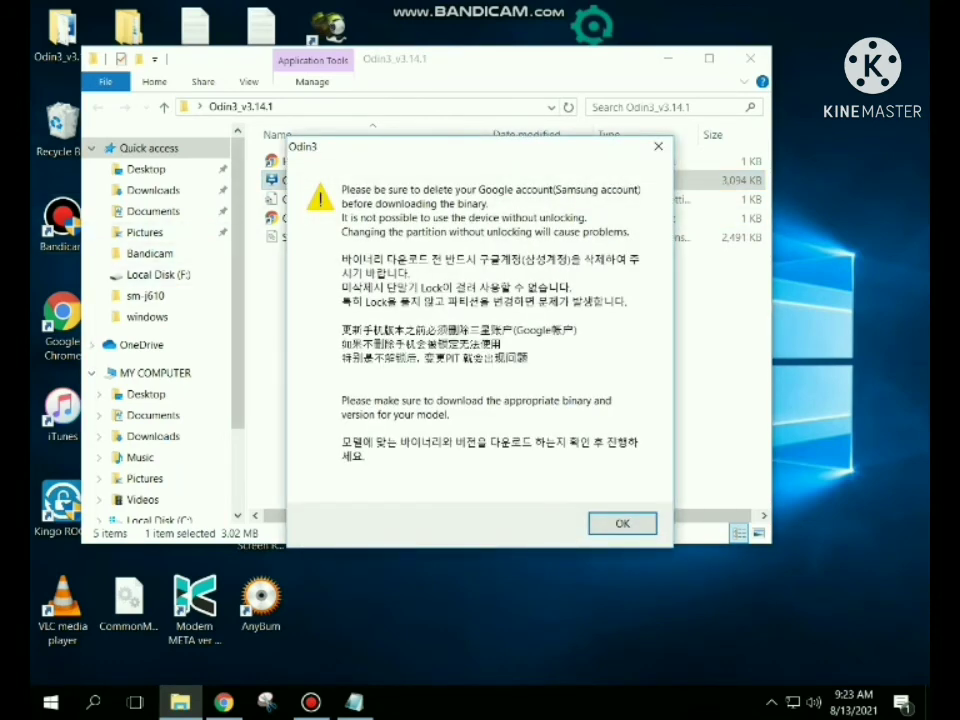
key("Return")
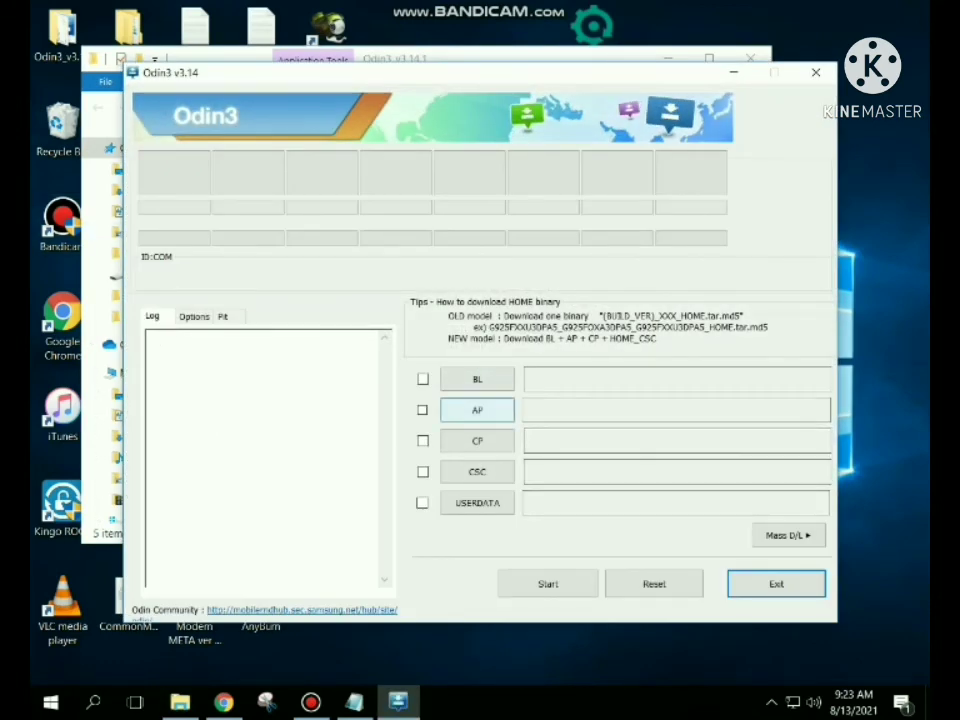
Load the single J210FXXU0APK4 firmware file into the AP slot from the J210FXXU0APK4_J210FODD0APK4_INS Firmware folder on Local Disk (F:).
left_click(477, 410)
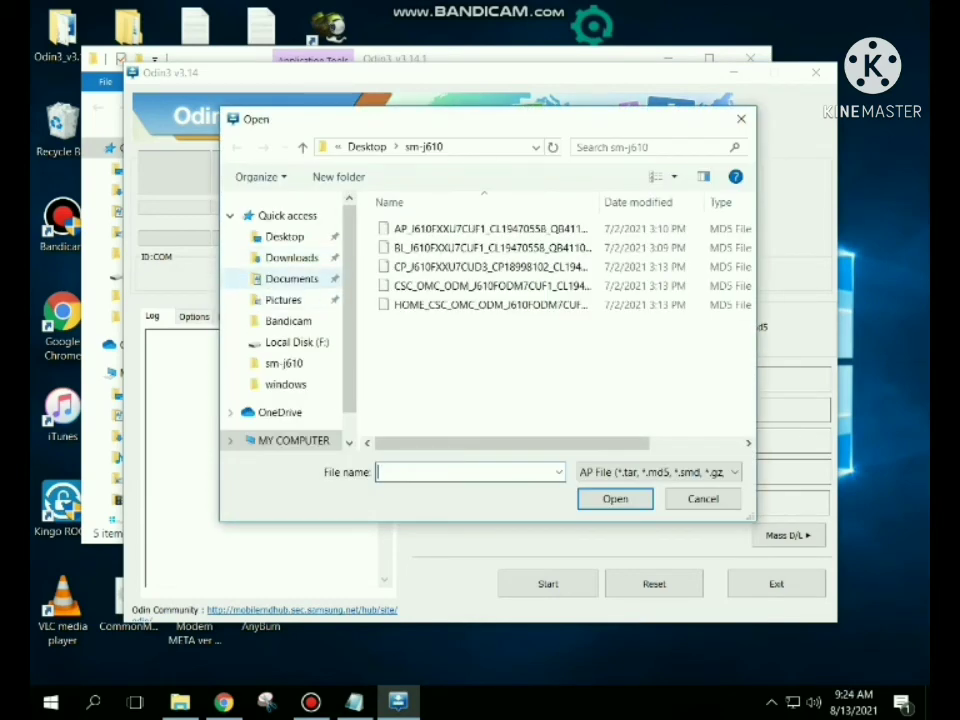
left_click(284, 336)
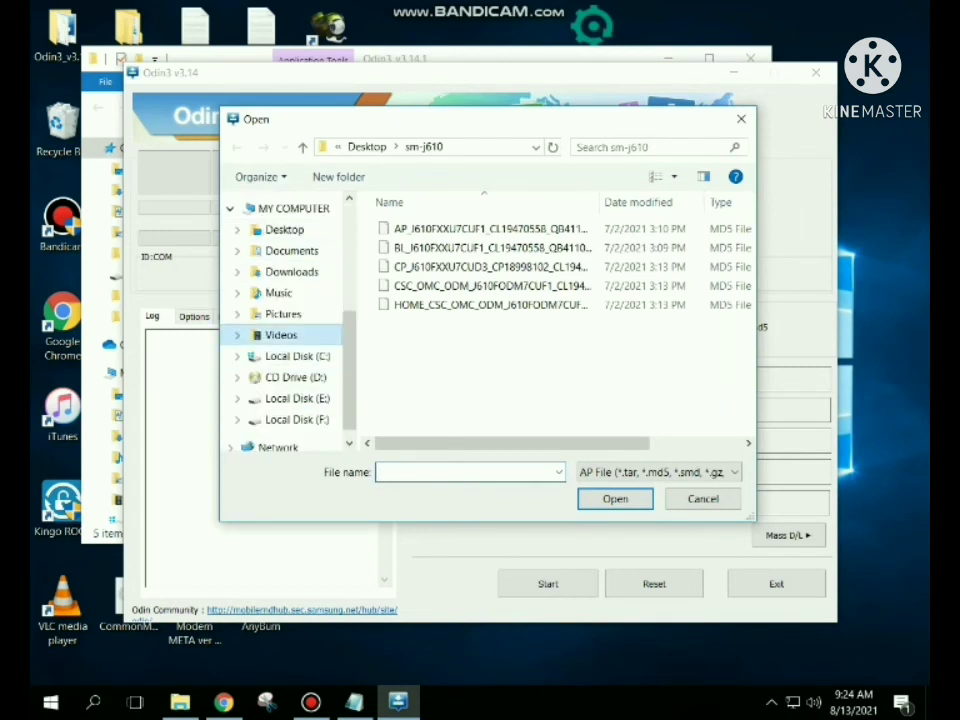
left_click(297, 420)
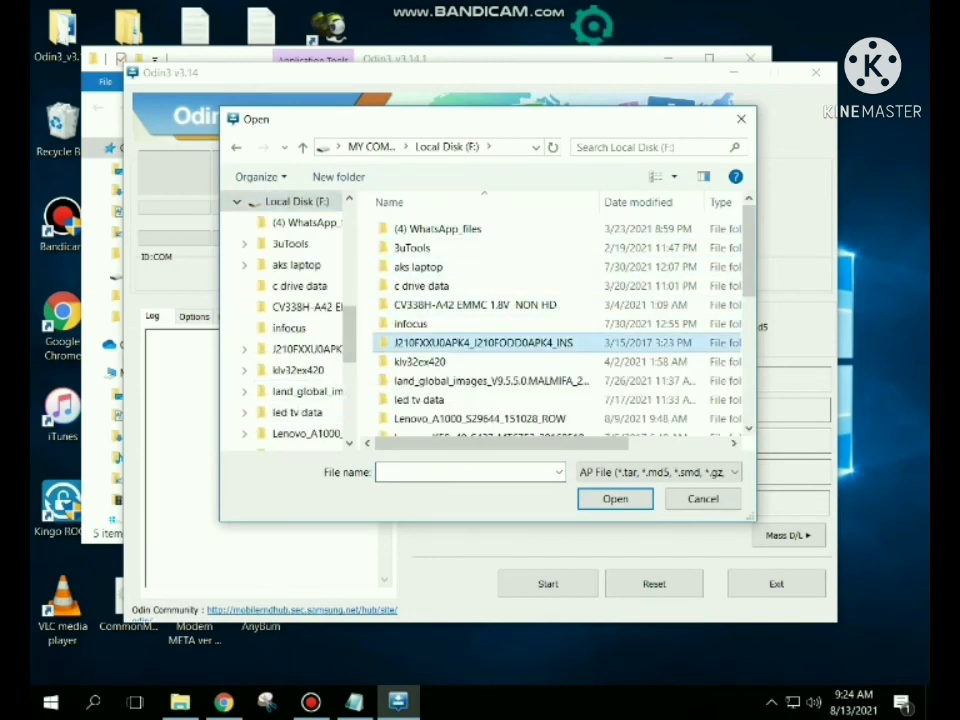
double_click(450, 342)
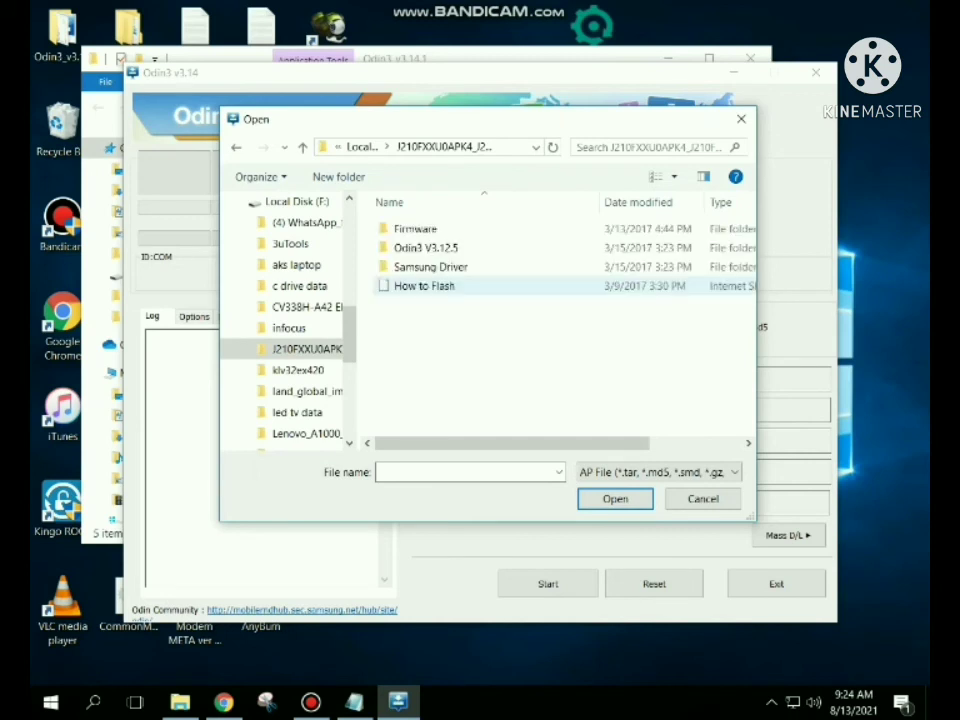
double_click(415, 229)
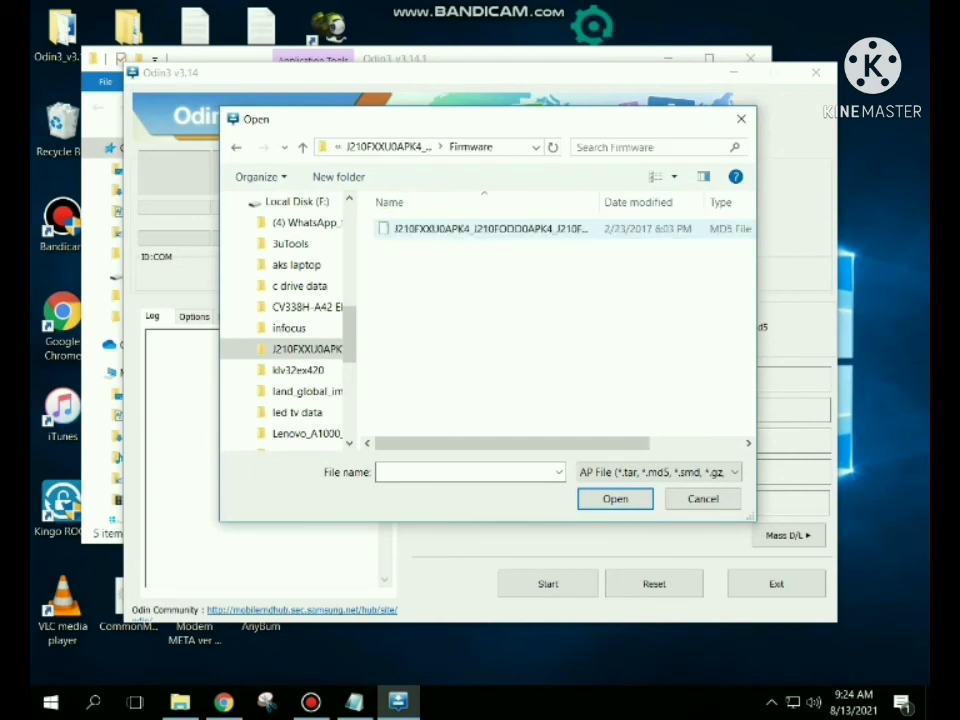
left_click(430, 229)
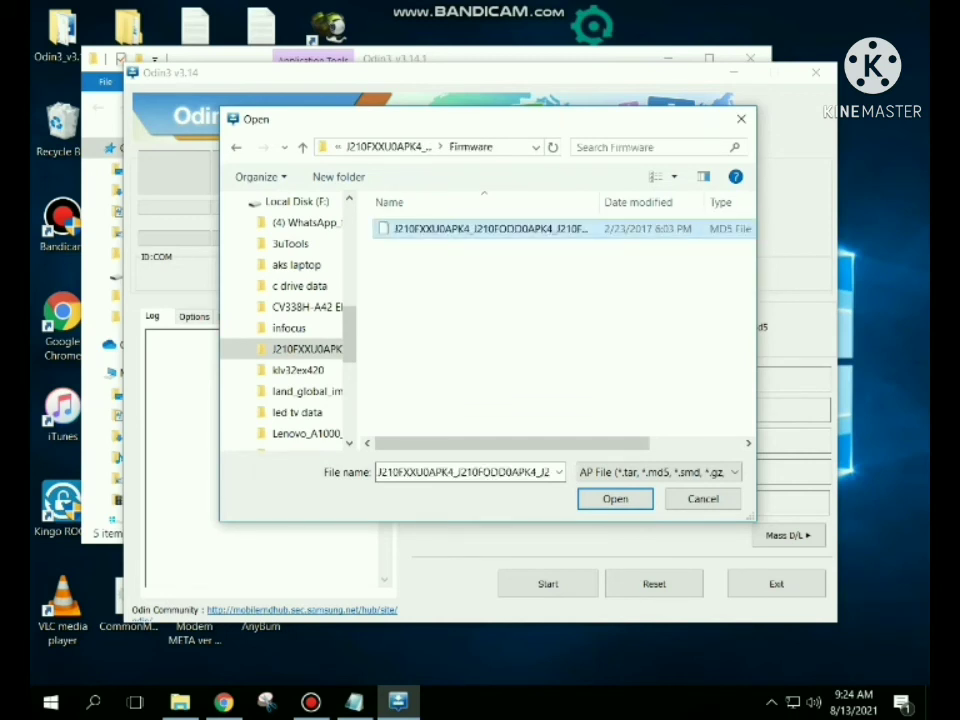
left_click(615, 499)
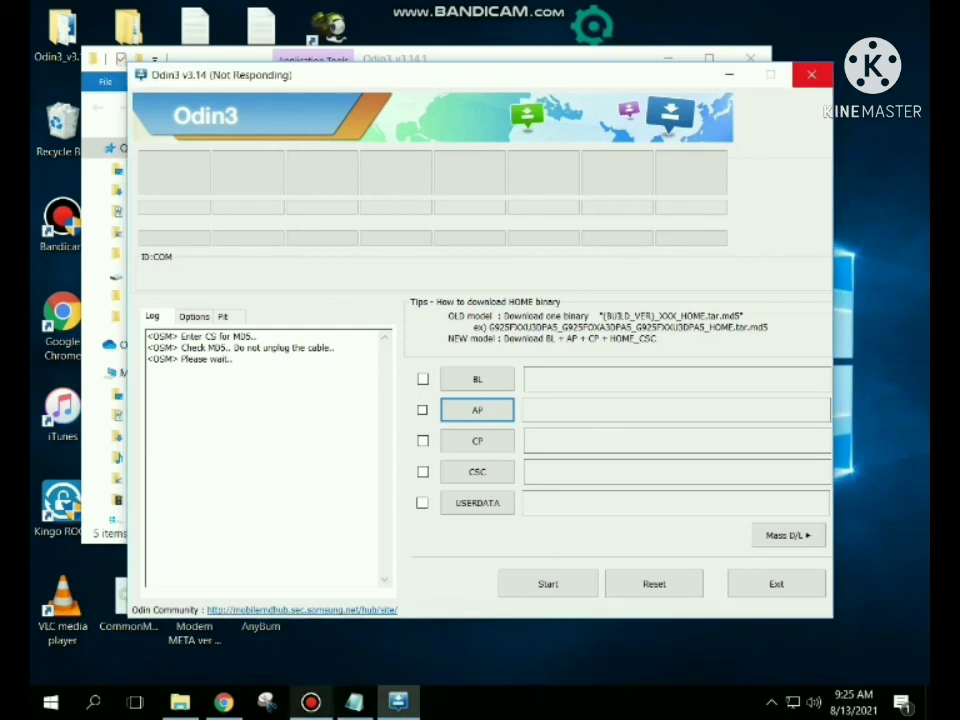
mouse_move(311, 702)
left_click(311, 612)
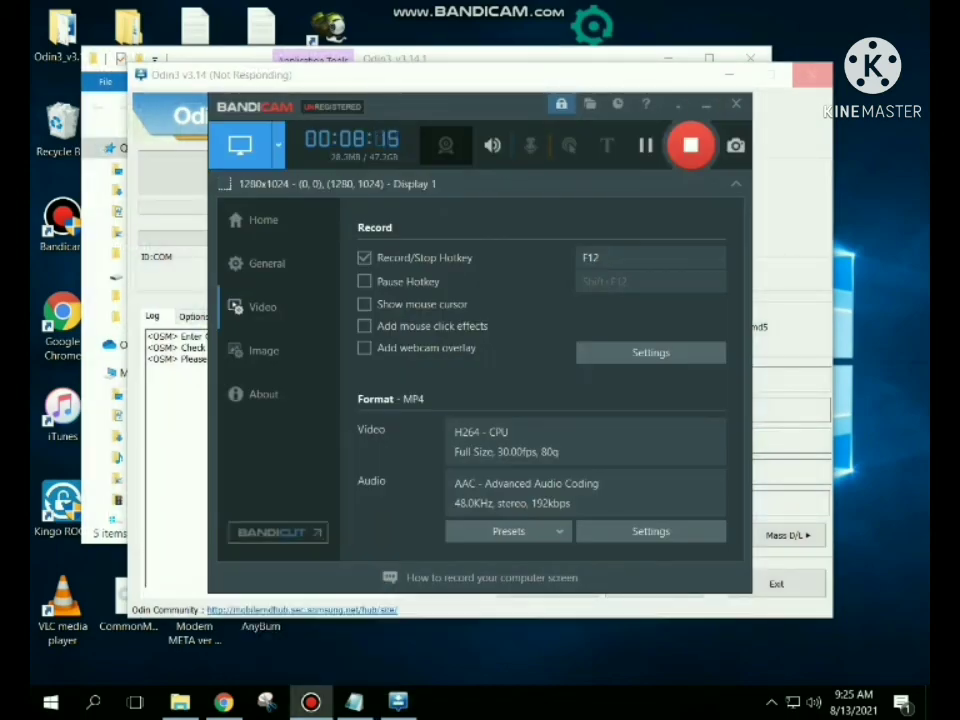